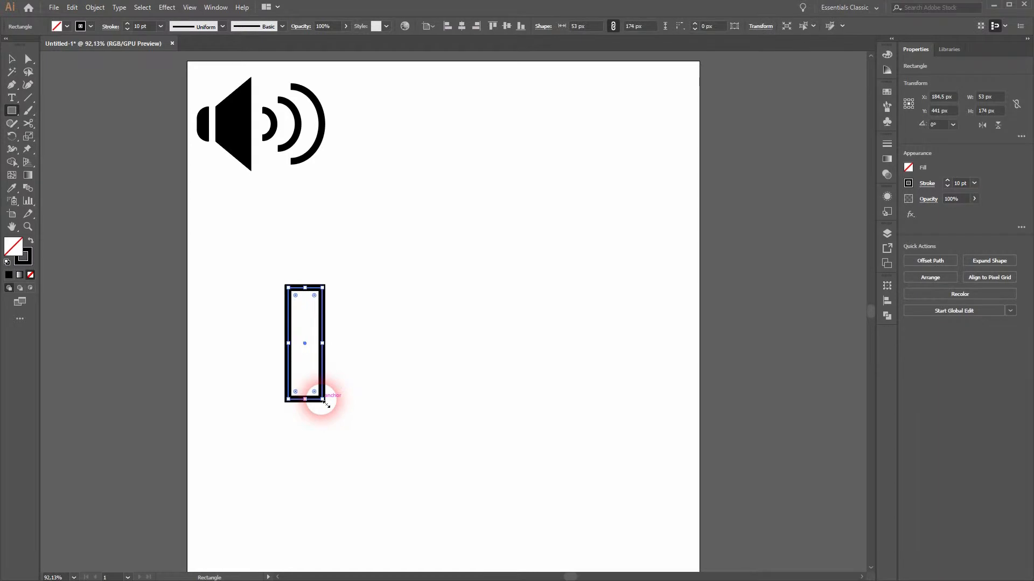
- Give the rectangle a black fill with no stroke and place three adjoining copies to its right, leaving a gap after the original
click(33, 241)
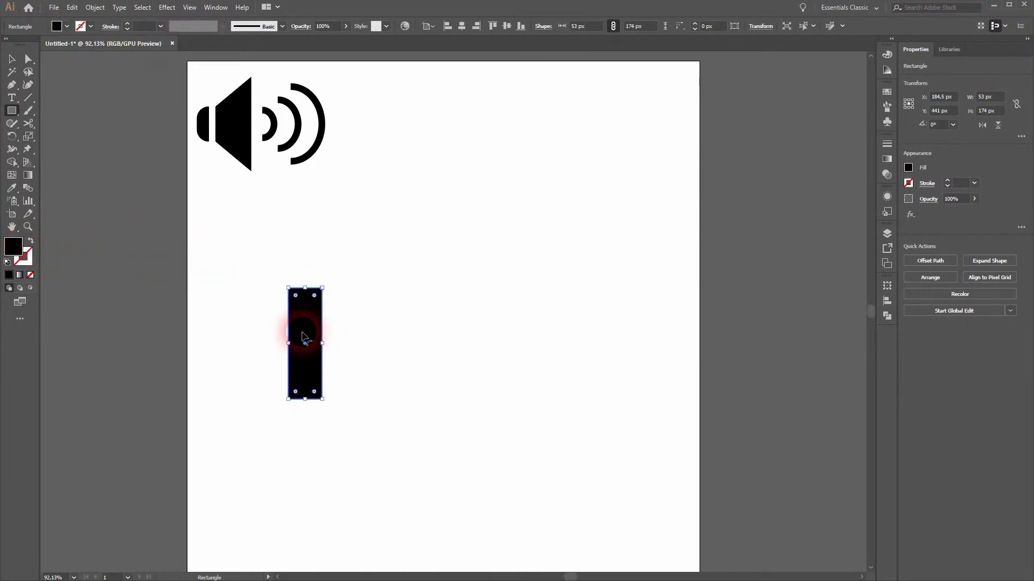
key(v)
drag(302, 337, 397, 327)
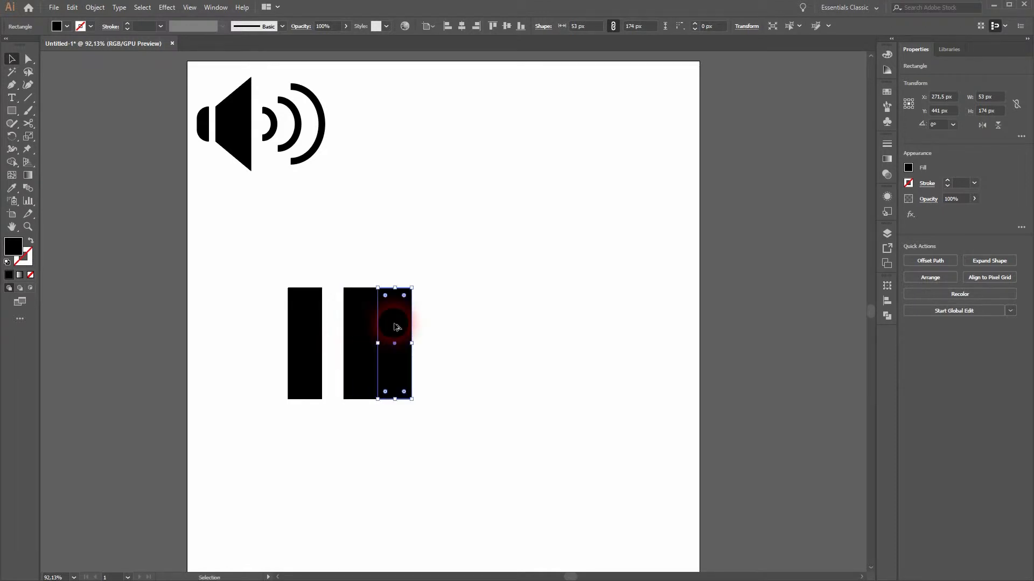
key(ctrl+d)
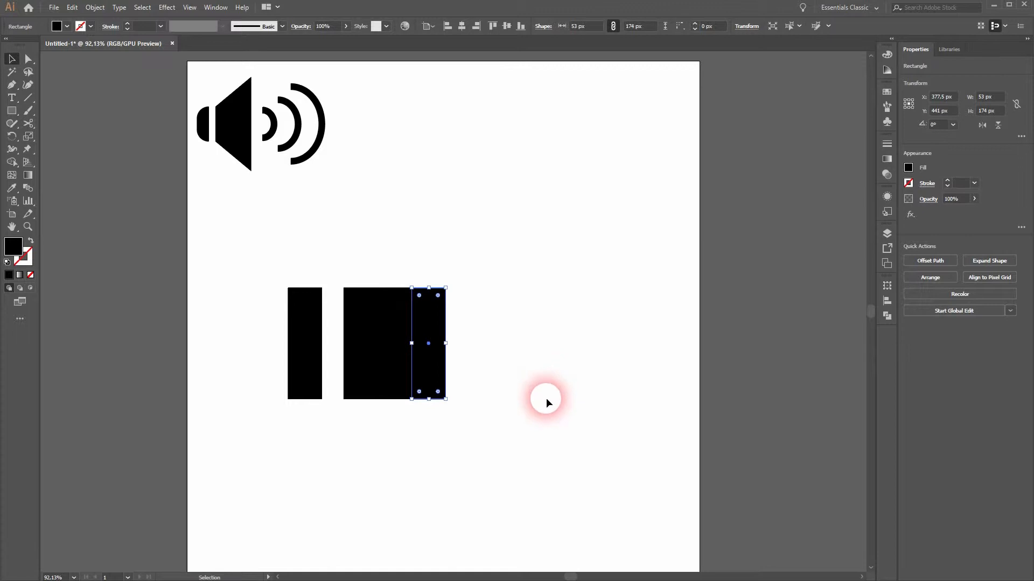
click(545, 398)
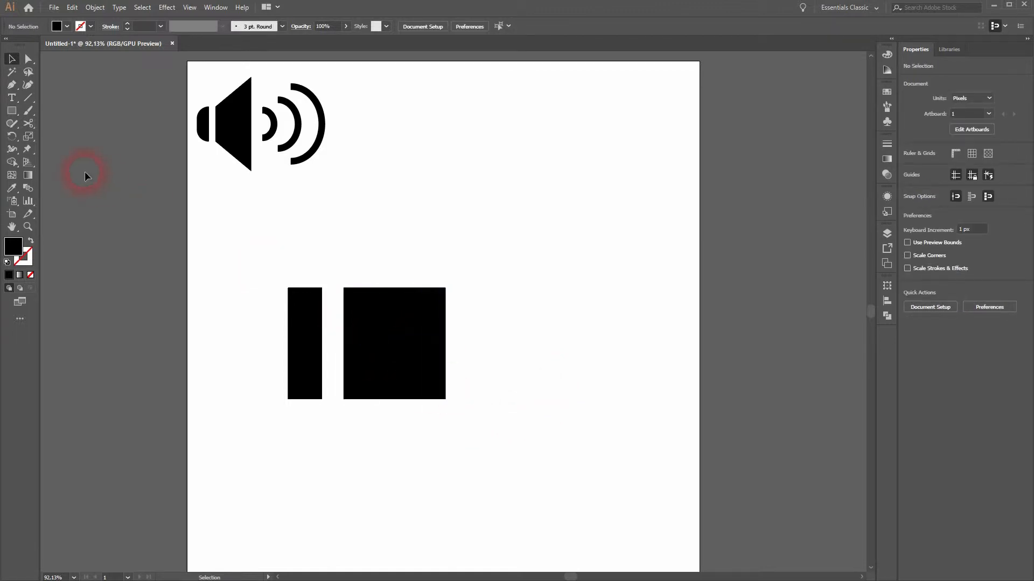
- Draw a closed right triangle with the Pen tool on top of the square block, its vertical side aligned with the block's right edge
click(13, 85)
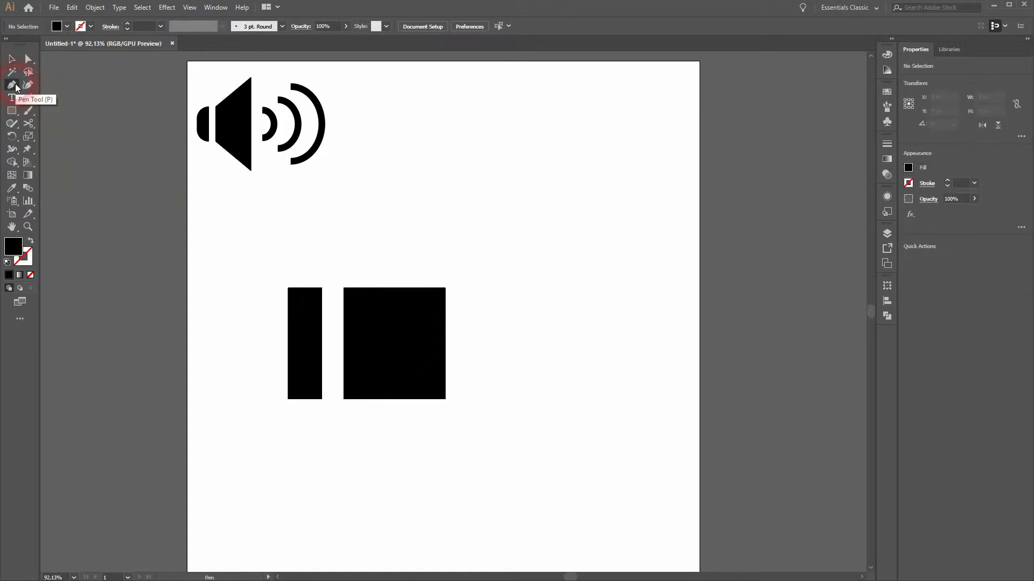
click(344, 289)
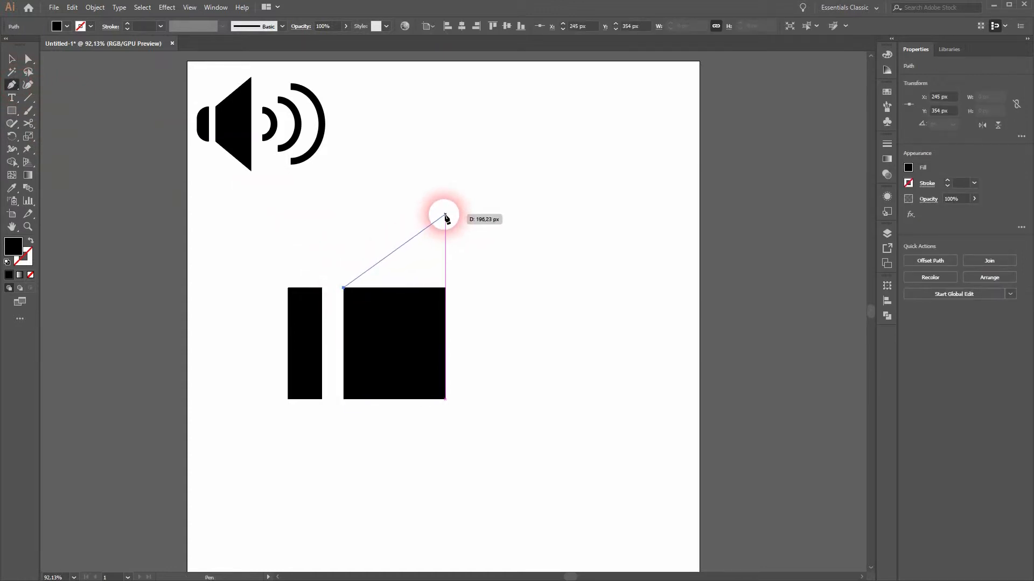
click(445, 202)
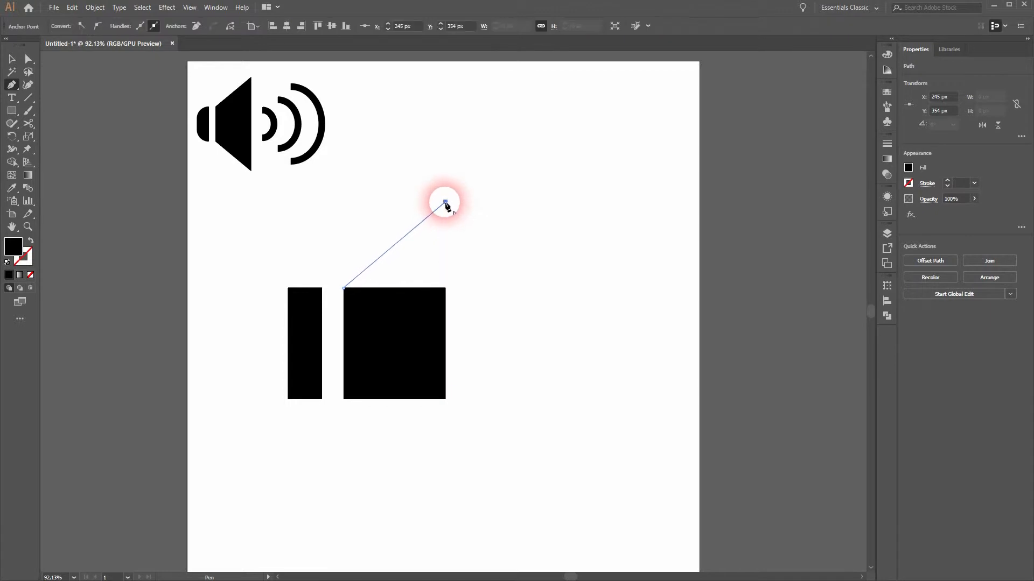
click(445, 289)
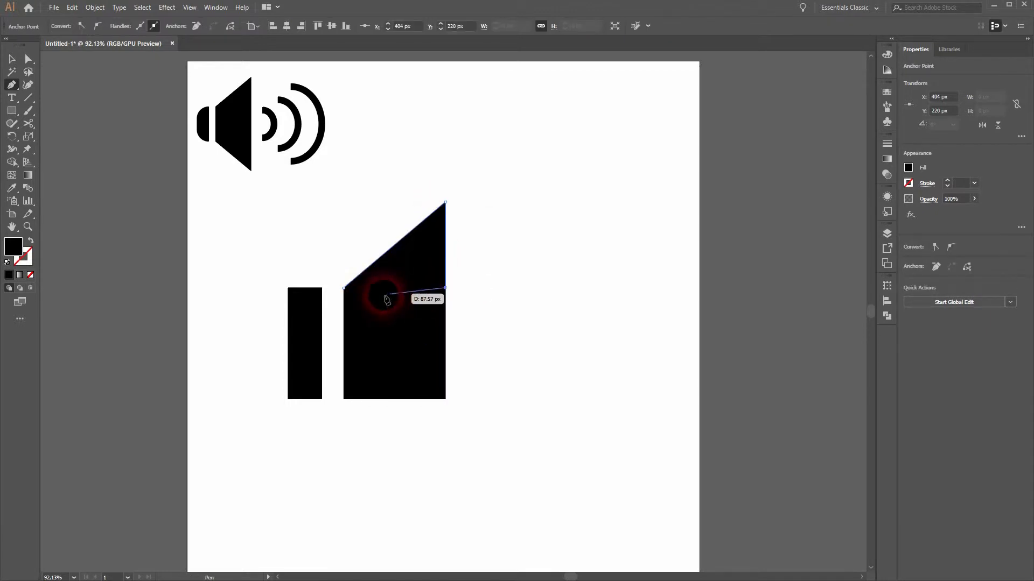
click(344, 289)
- Place a copy of the triangle directly beneath the square block
key(v)
drag(410, 268, 418, 458)
right_click(425, 450)
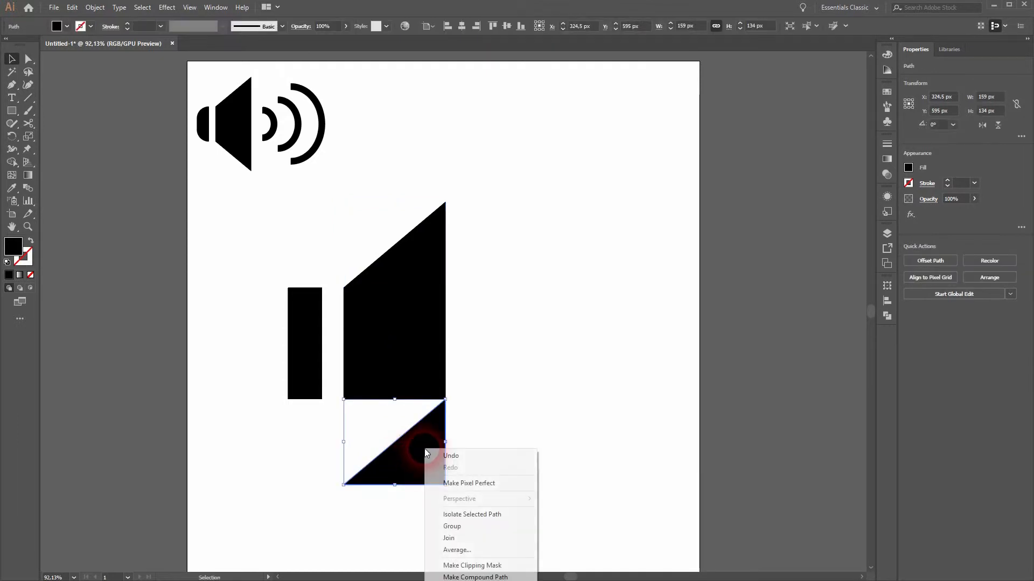
click(560, 376)
- Reflect the lower triangle across the horizontal axis so it mirrors the upper one
drag(595, 422, 535, 167)
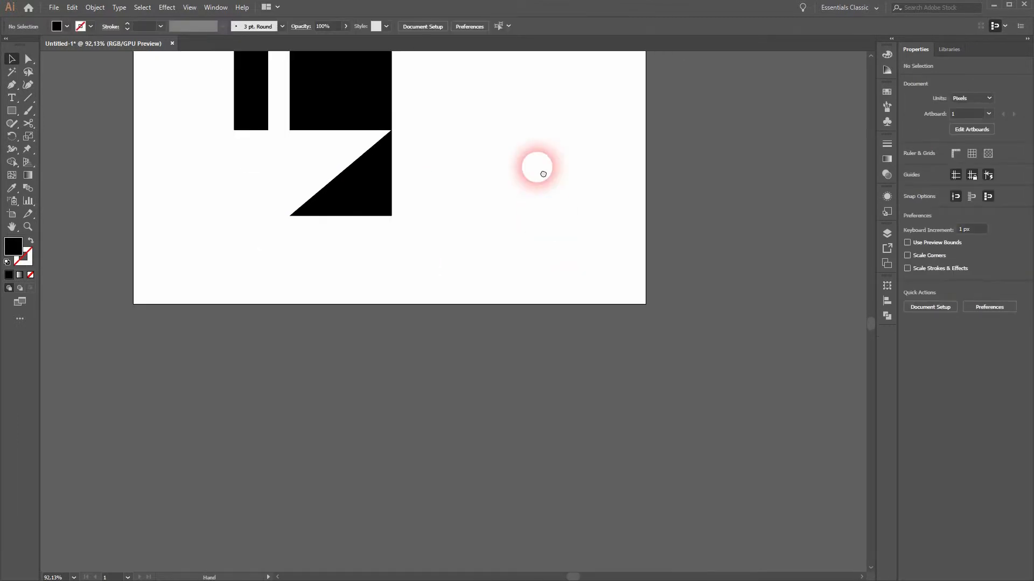
click(363, 200)
right_click(359, 188)
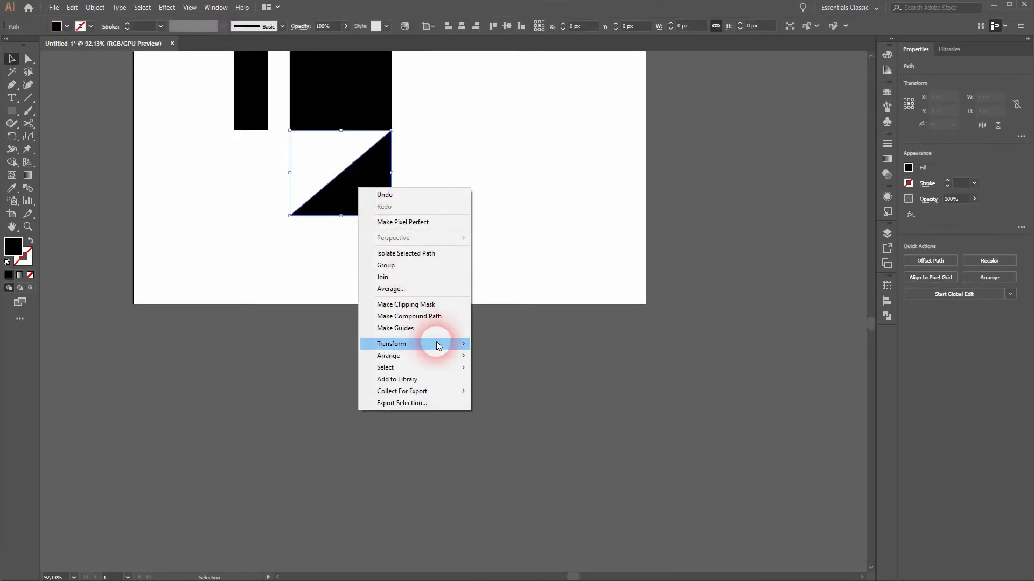
mouse_move(437, 345)
click(544, 382)
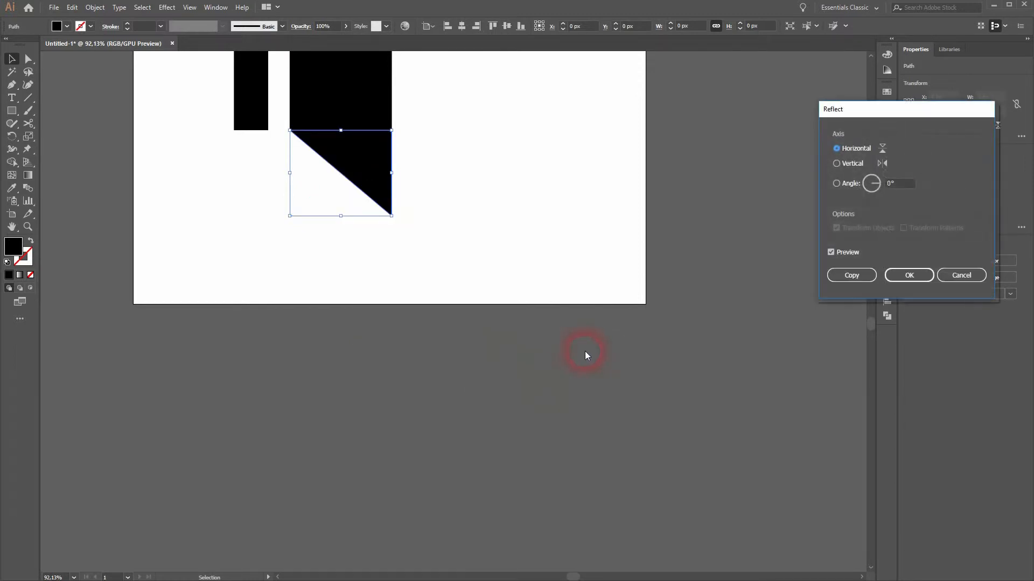
click(832, 252)
click(832, 252)
click(906, 275)
drag(422, 118, 461, 404)
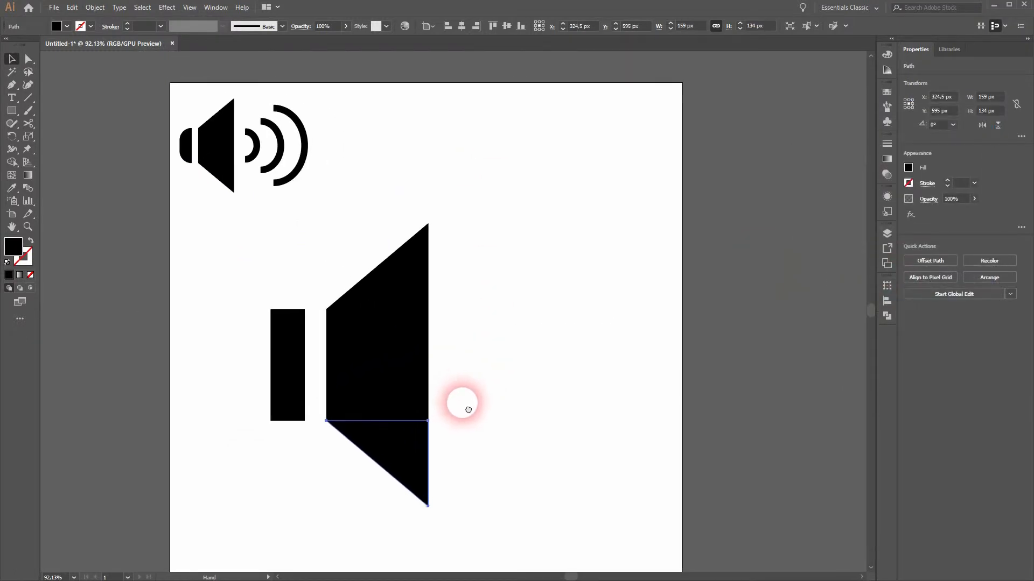
click(558, 347)
- Merge the three adjoining rectangles and both triangles into a single speaker cone with the Shape Builder tool
drag(322, 502, 459, 194)
right_click(13, 163)
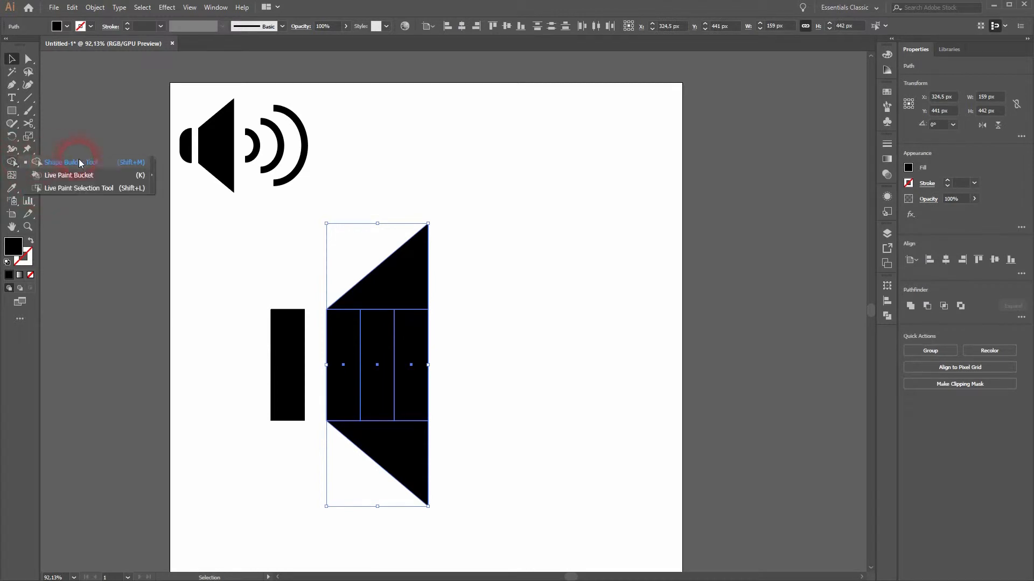
click(80, 162)
mouse_move(421, 277)
mouse_down()
mouse_move(412, 353)
mouse_move(343, 351)
mouse_move(400, 466)
mouse_up()
click(13, 58)
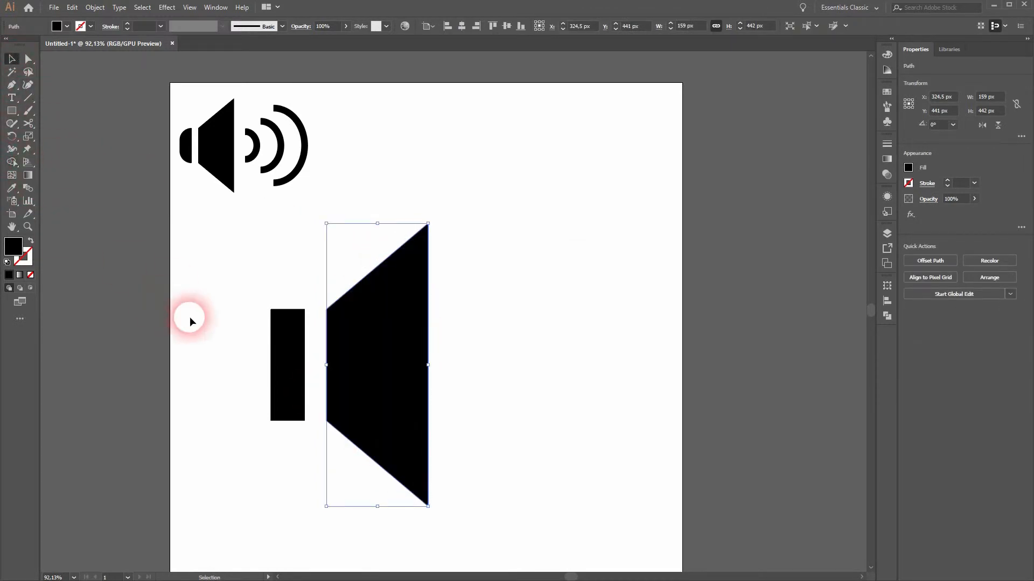
click(221, 323)
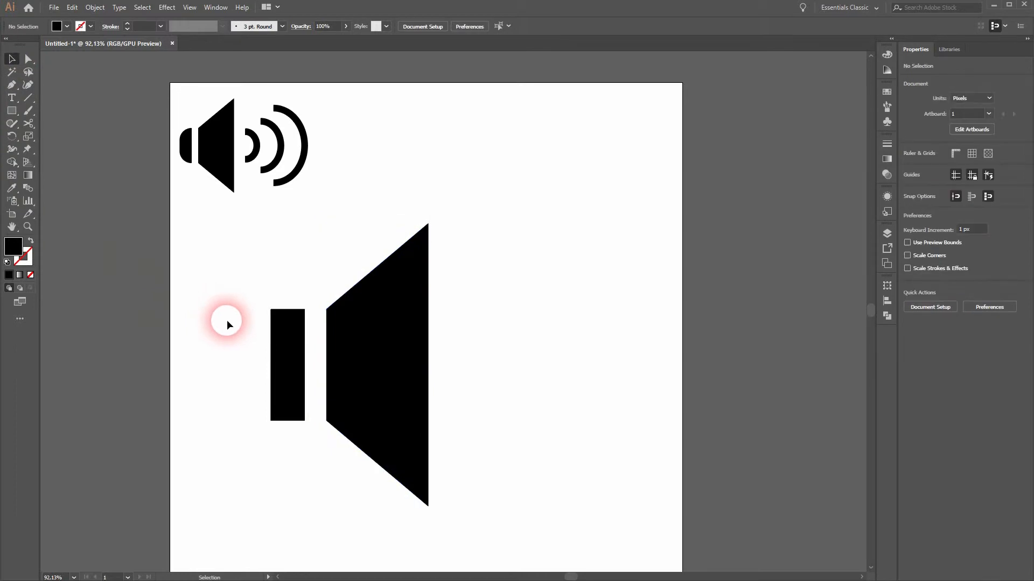
- Round the two left corners of the small separate rectangle to a radius of about 32 px
click(285, 348)
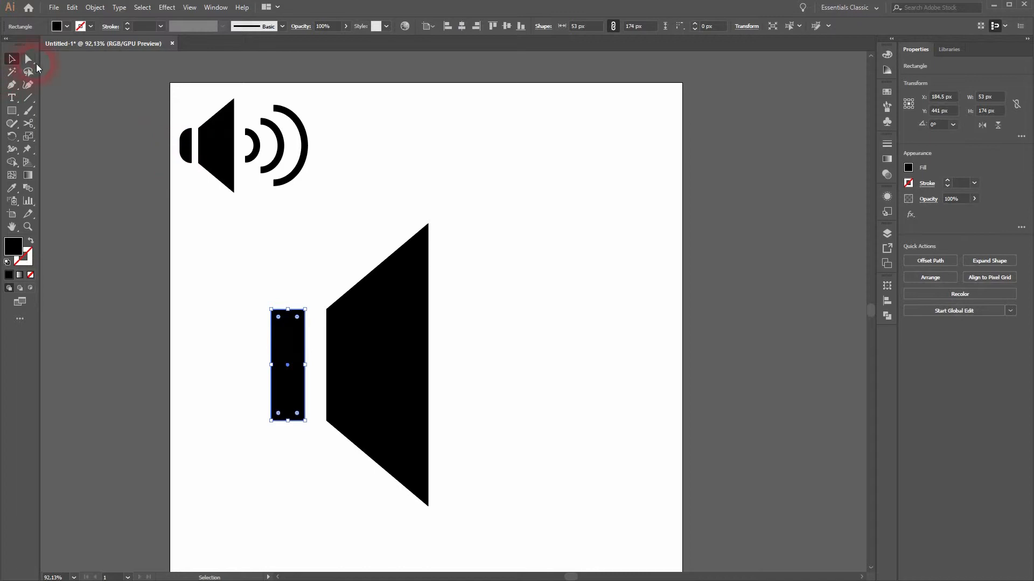
click(32, 61)
click(278, 317)
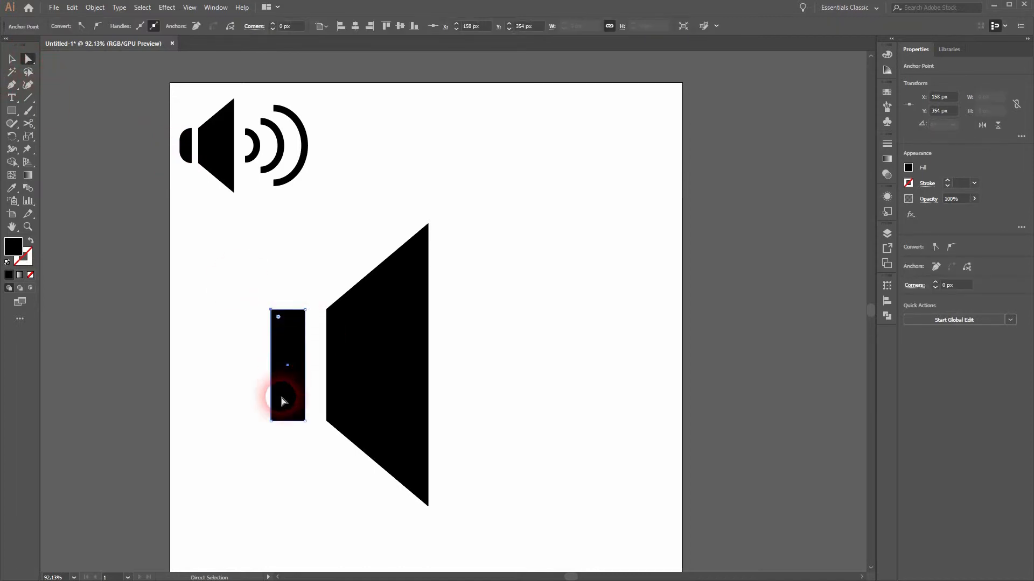
shift+click(270, 422)
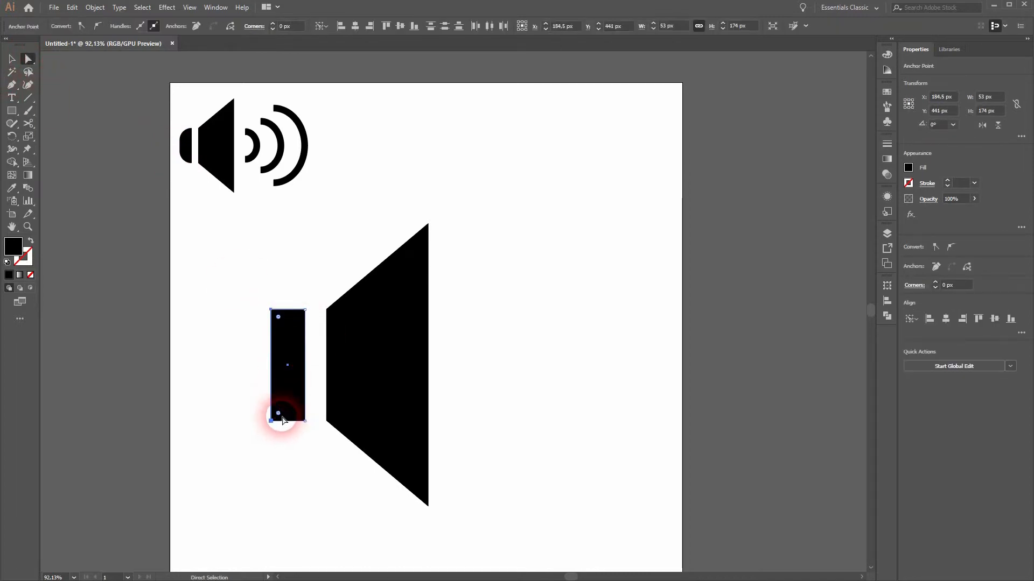
drag(280, 418, 291, 410)
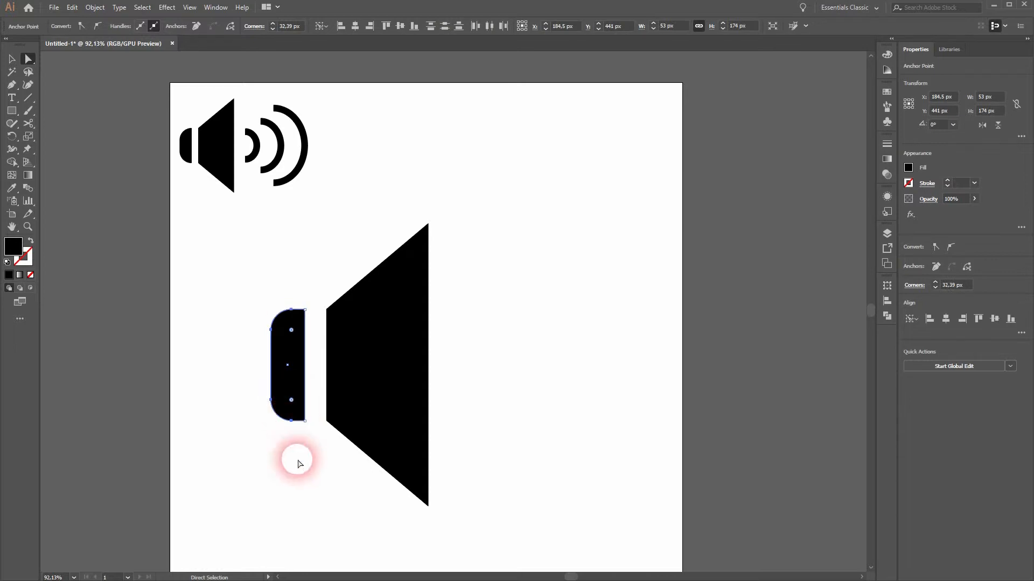
click(12, 57)
click(198, 357)
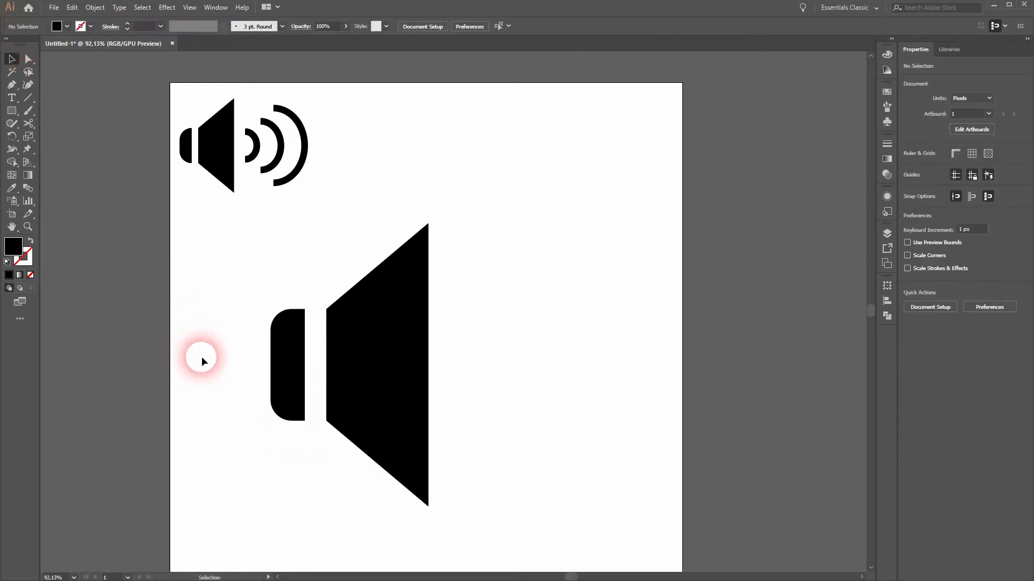
- Move both speaker shapes left and draw a circle about 380 px in diameter centred on the cone's right edge
drag(247, 460, 287, 350)
click(499, 383)
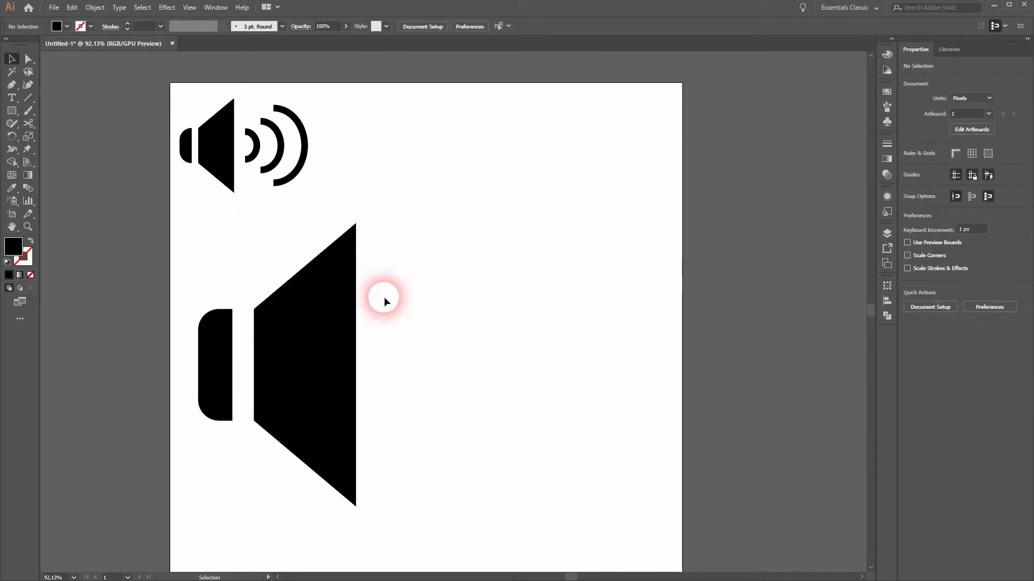
drag(12, 115, 63, 138)
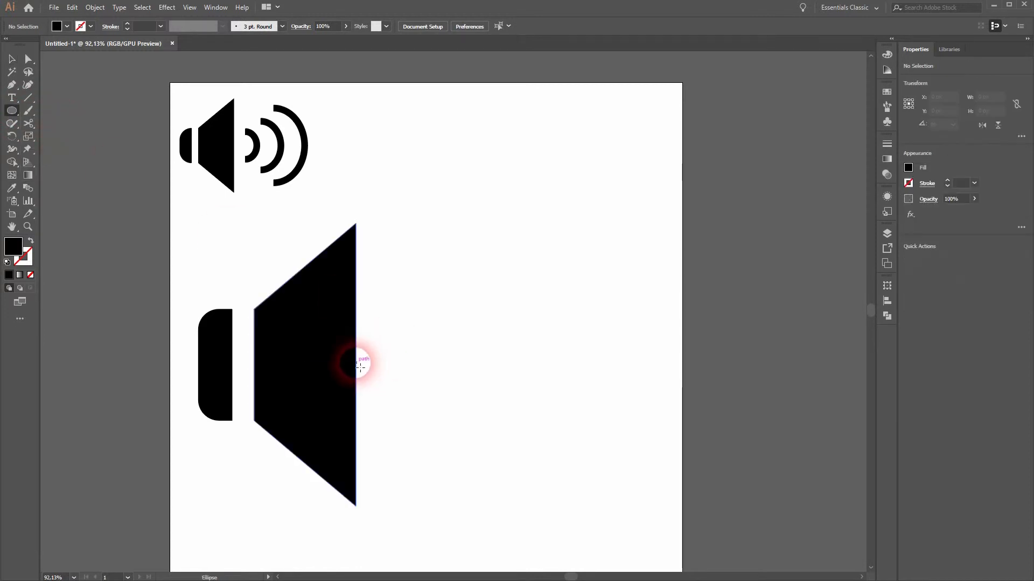
drag(360, 366, 469, 492)
- Move the circle horizontally to the right of the speaker cone, to X 492 px
click(17, 61)
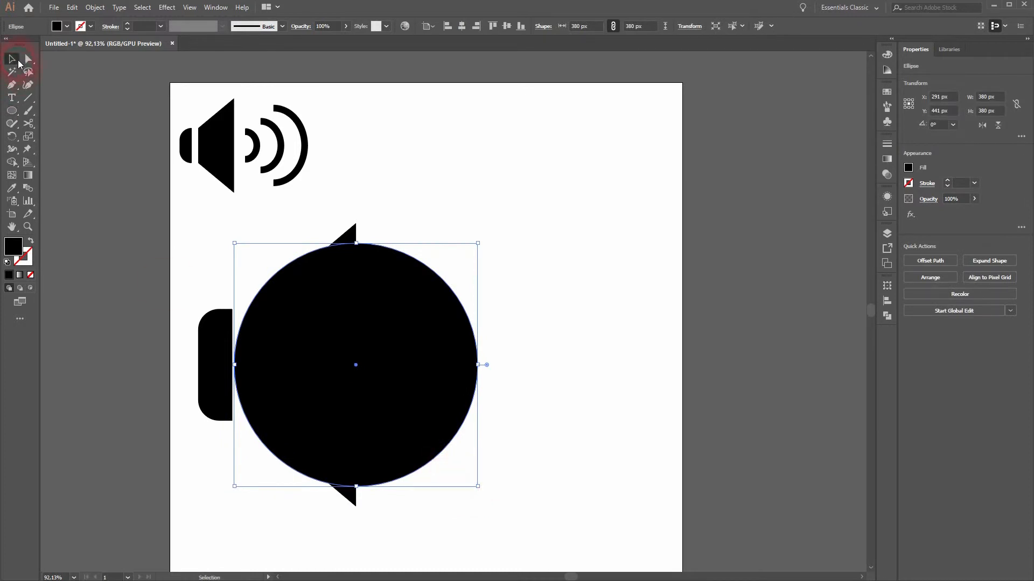
drag(415, 353, 518, 356)
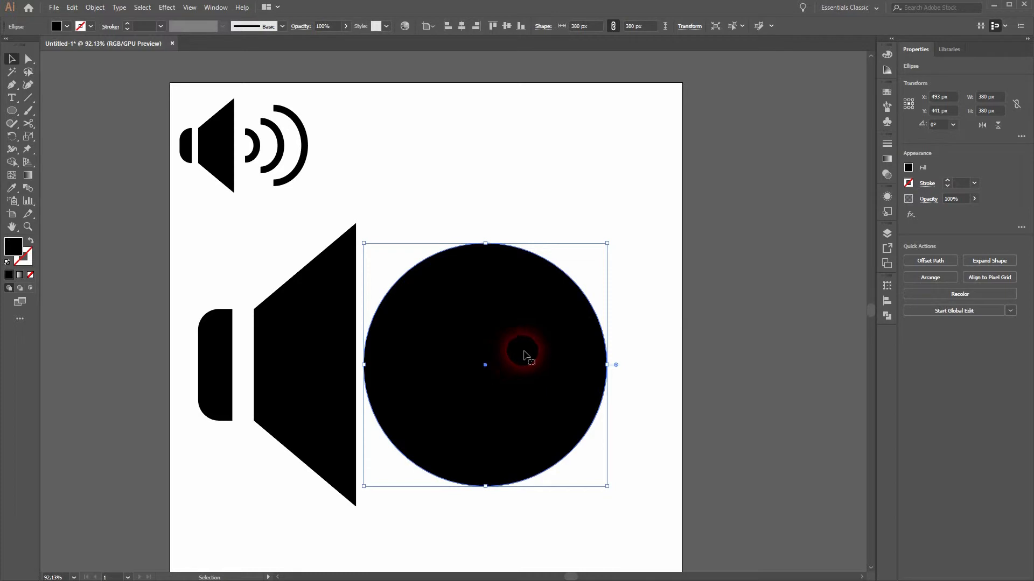
key(Left)
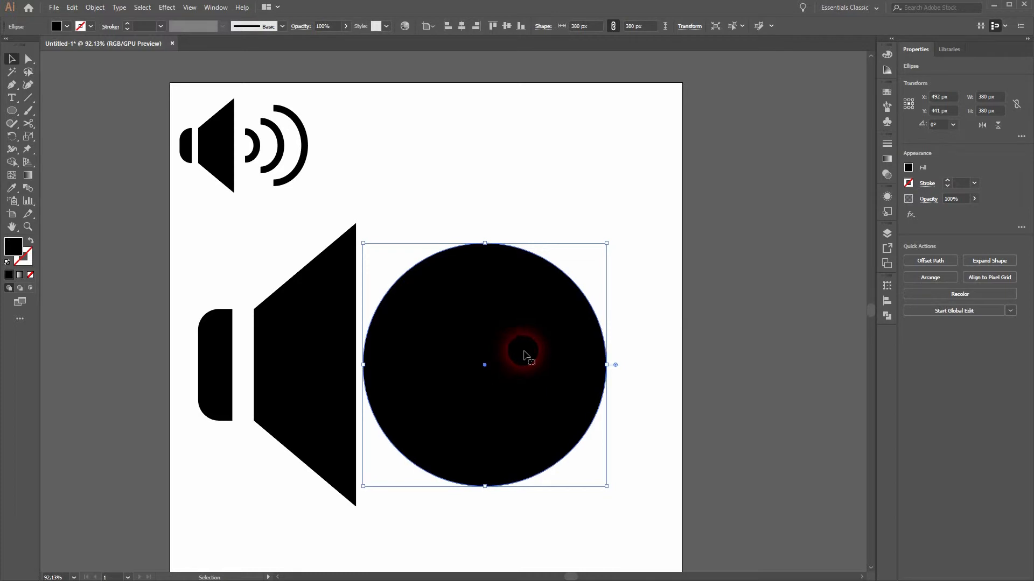
- Swap the circle's black fill for a black outline with no fill and set the stroke weight to 10 pt
click(29, 257)
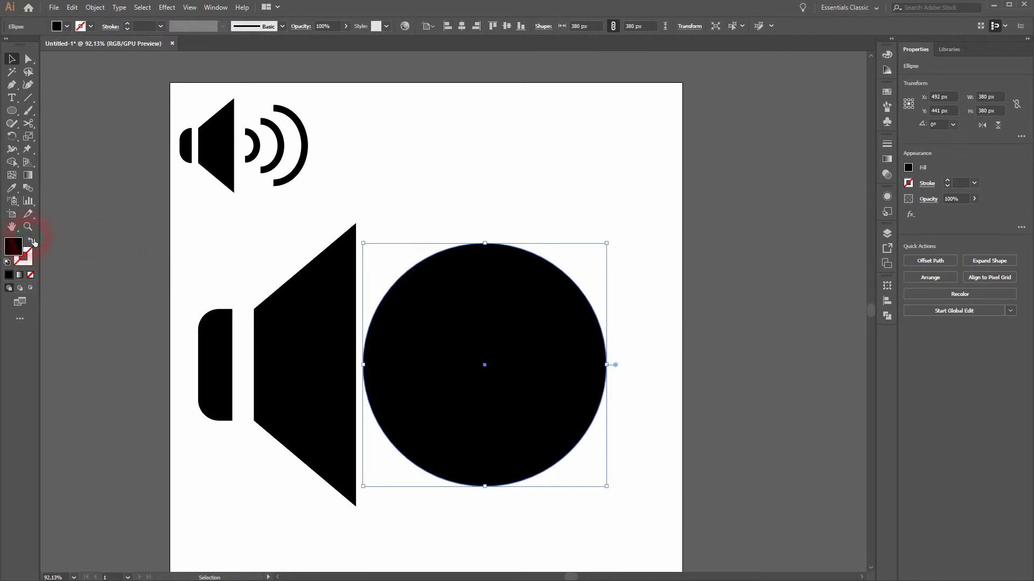
click(31, 241)
click(128, 24)
click(128, 24)
click(127, 24)
click(128, 24)
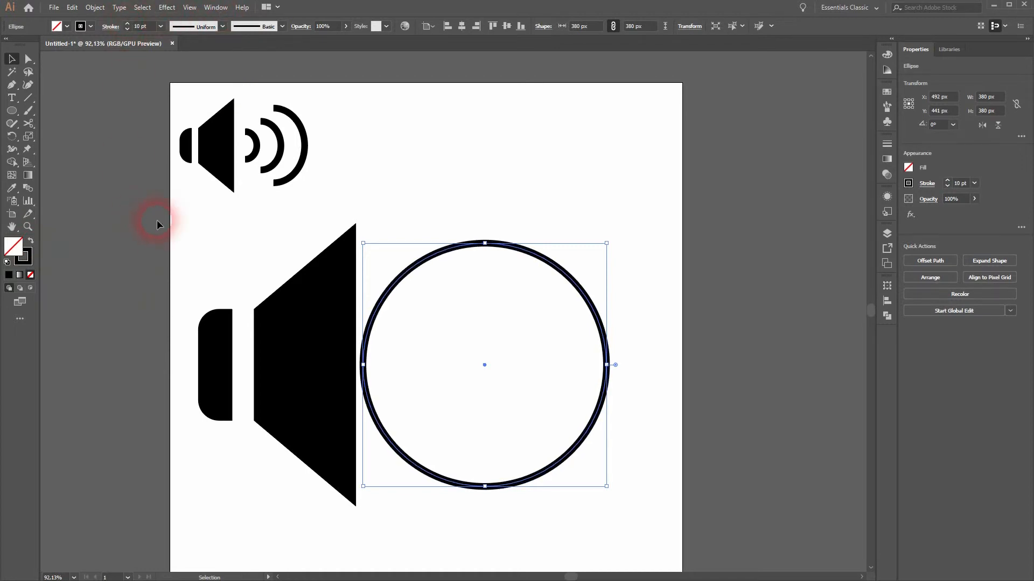
click(198, 253)
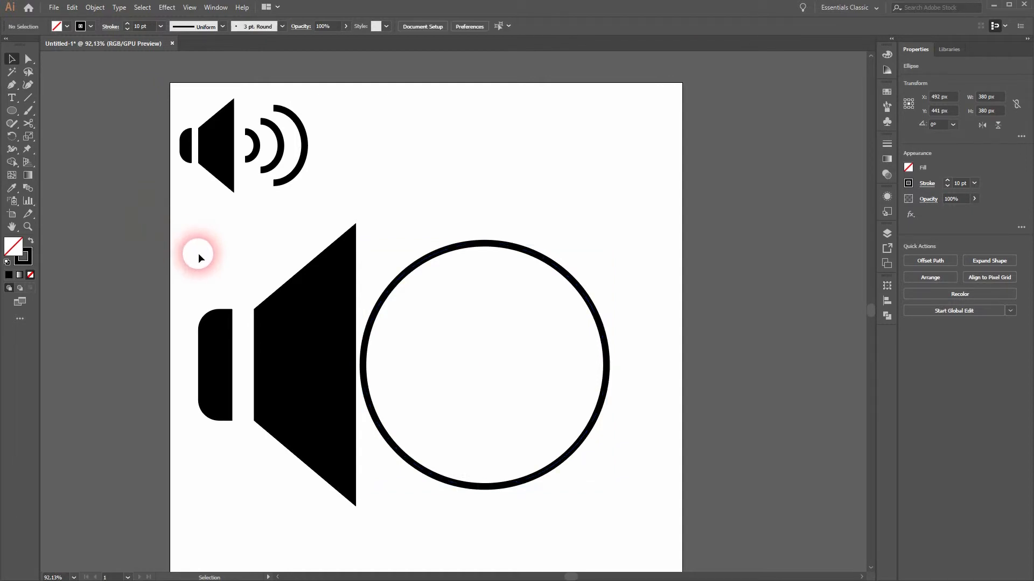
- Delete the circle's left anchor point so only the right half remains as an arc
click(25, 59)
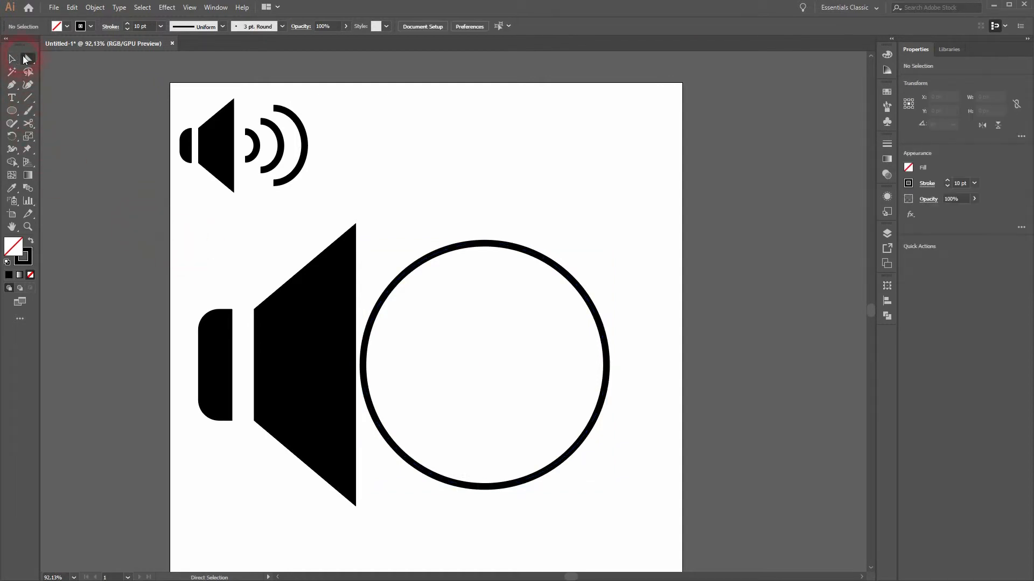
click(365, 369)
key(Delete)
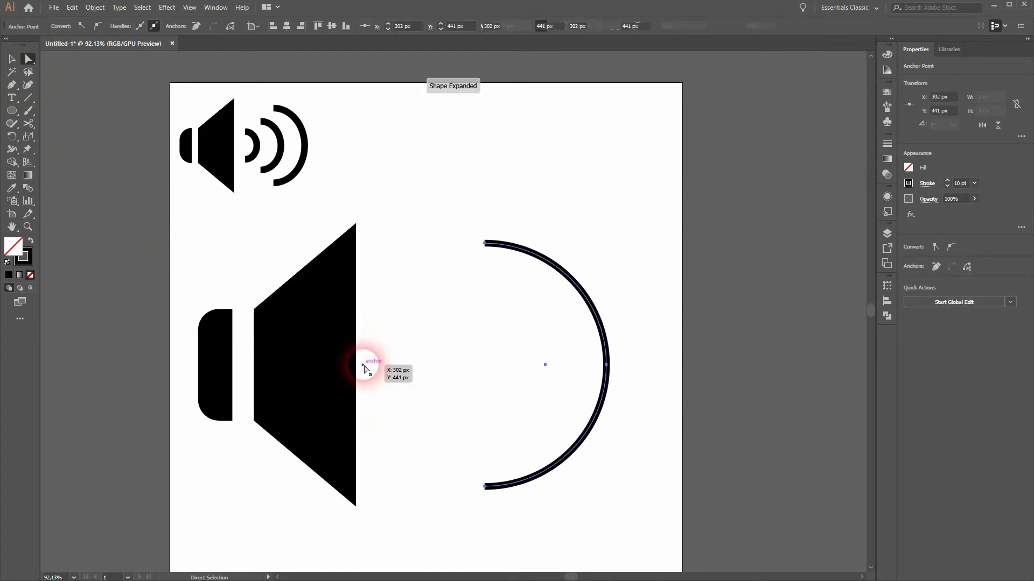
click(11, 59)
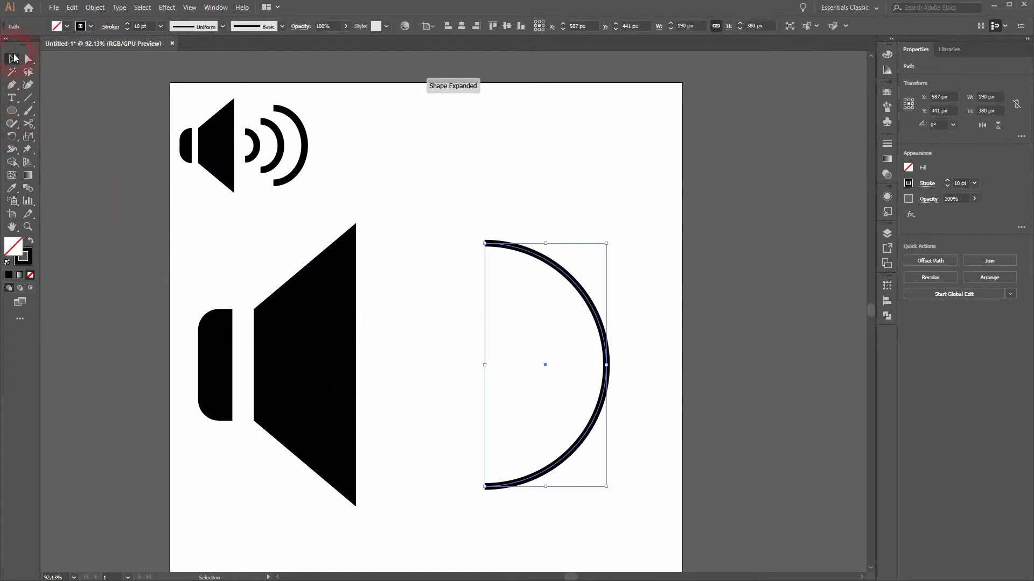
click(665, 223)
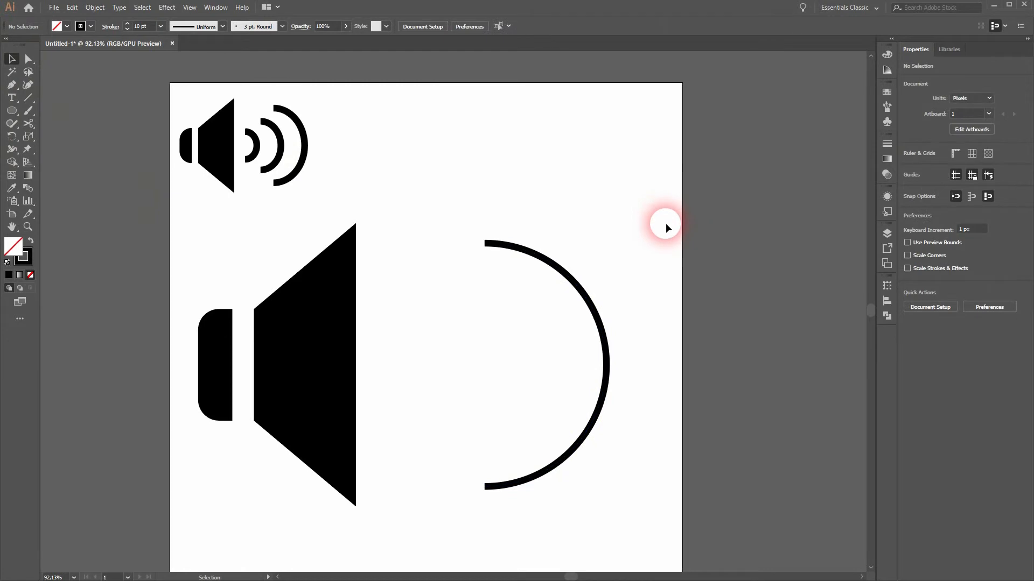
- Duplicate the arc horizontally to the left, between the speaker cone and the original arc, at X 434 px
click(604, 344)
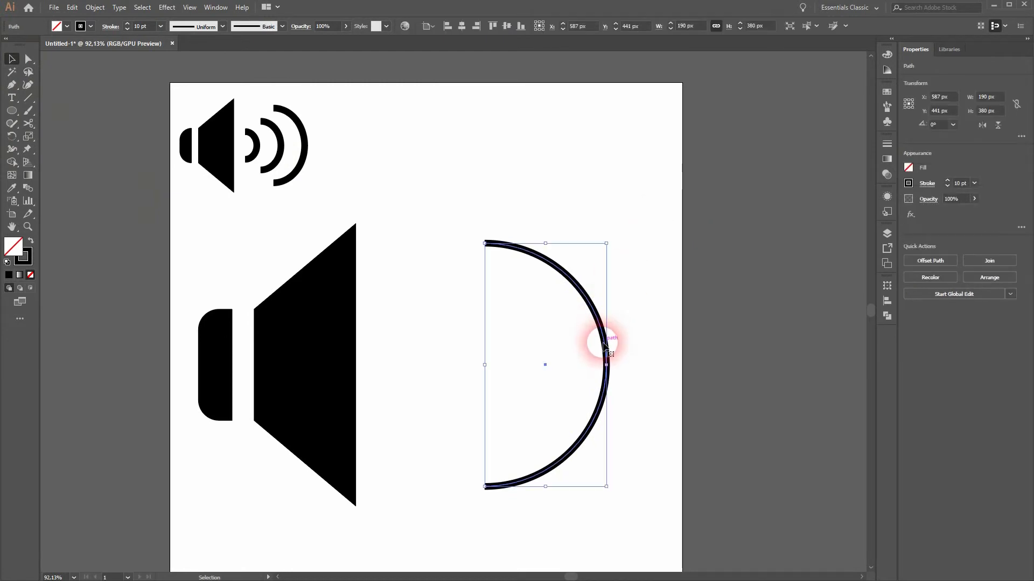
drag(604, 345, 504, 343)
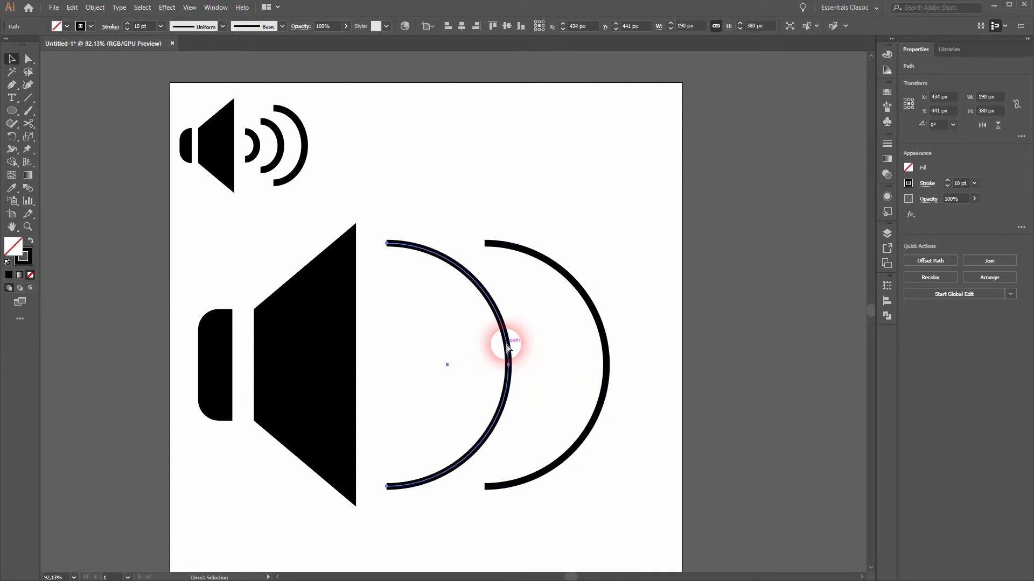
- Repeat the last duplication to add a third arc at the same spacing, partly behind the speaker cone
key(ctrl+d)
click(659, 399)
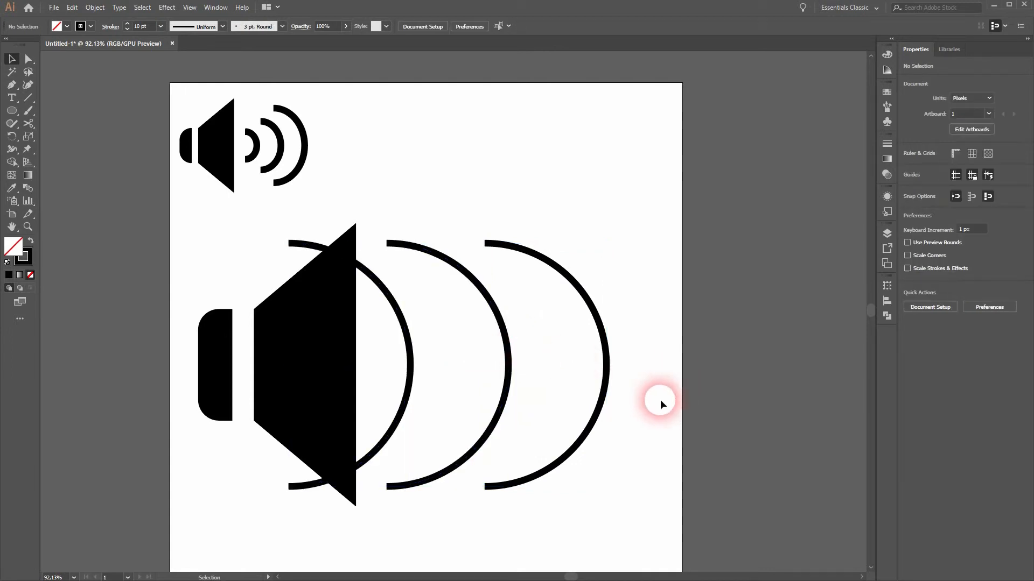
- Scale the middle arc proportionally about its center to about 148 × 296 px and the innermost arc to about 76 × 152 px
click(509, 346)
drag(508, 243, 527, 275)
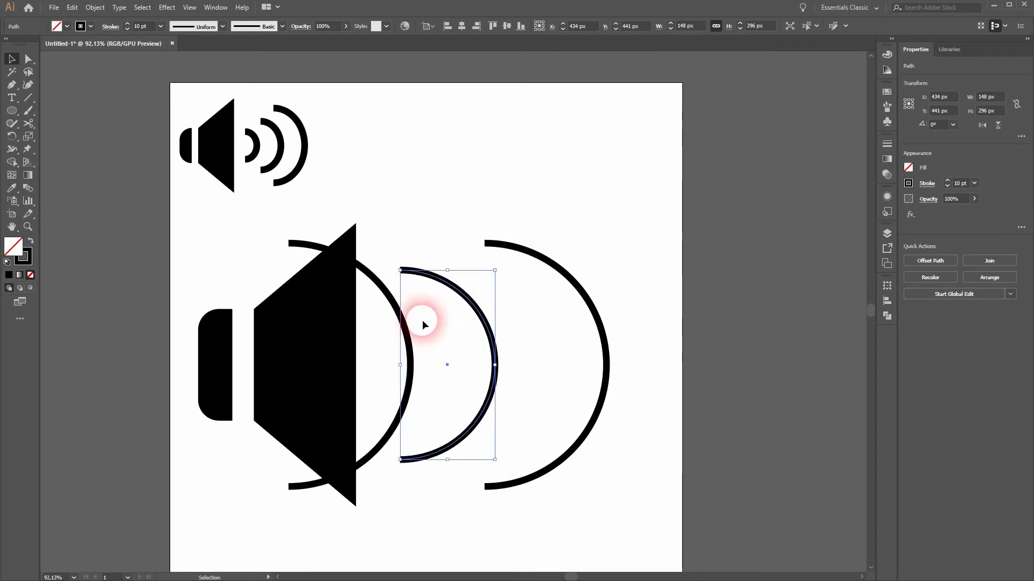
click(397, 299)
drag(412, 241, 372, 316)
click(405, 493)
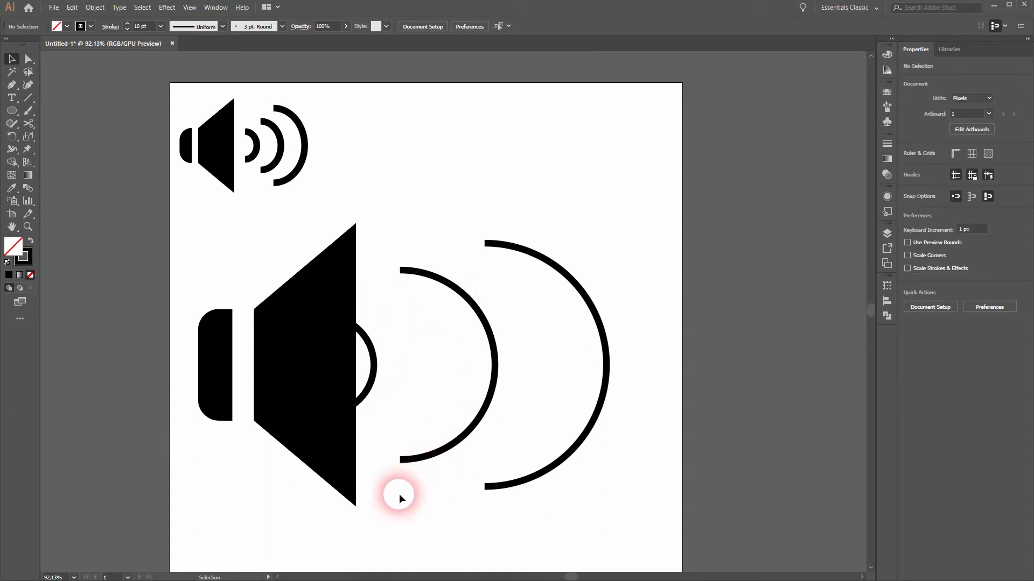
- Nudge the middle arc horizontally to the right, closer to the largest arc, to X 466 px
drag(405, 396, 492, 309)
click(510, 372)
click(496, 362)
key(Right)
key(Right)
key(Right)
key(Right)
key(Right)
key(Right)
key(Right)
key(Right)
key(Right)
key(Right)
key(Right)
key(Right)
key(Right)
key(Right)
key(Right)
key(Right)
key(Right)
key(Right)
key(Right)
key(Right)
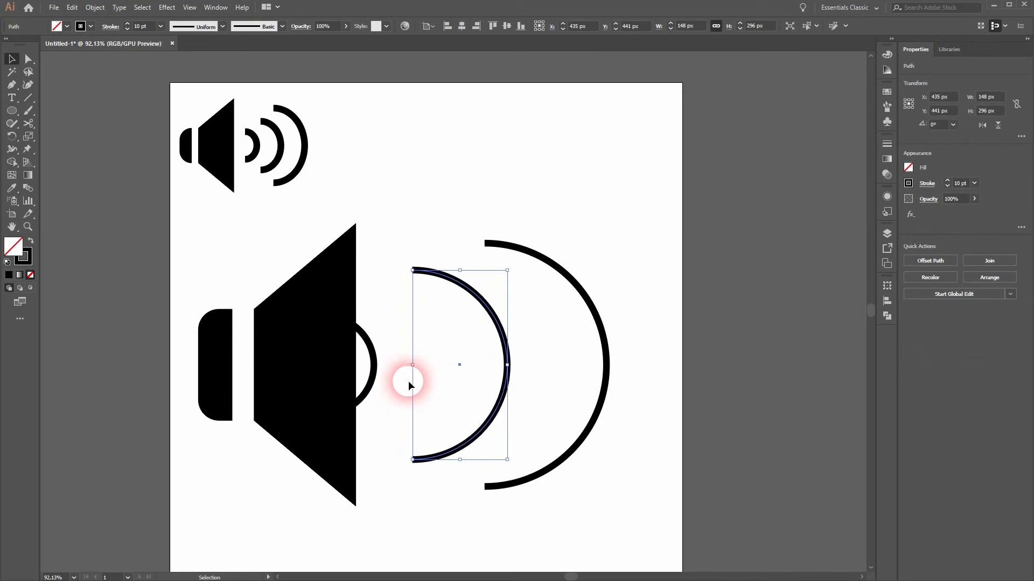
- Nudge the smallest arc horizontally to the right, out from the speaker cone, to X 358 px
click(398, 387)
click(374, 359)
key(Right)
key(Right)
key(Right)
key(Right)
key(Right)
key(Right)
key(Right)
key(Right)
key(Right)
key(Right)
key(Right)
key(Right)
key(Right)
key(Right)
key(Right)
key(Right)
key(Right)
key(Right)
key(Right)
key(Right)
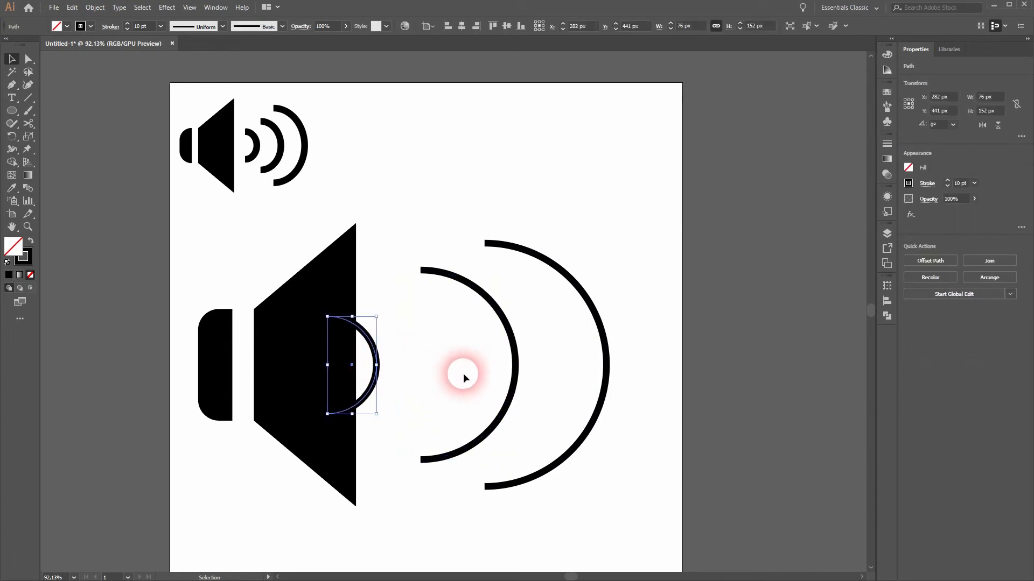
key(Right)
key(Right)
key(Right)
key(Right)
key(Right)
key(Right)
key(Right)
key(Right)
key(Right)
key(Right)
key(Right)
key(Right)
key(Right)
key(Right)
key(Right)
key(Right)
key(Right)
key(Right)
key(Right)
key(Right)
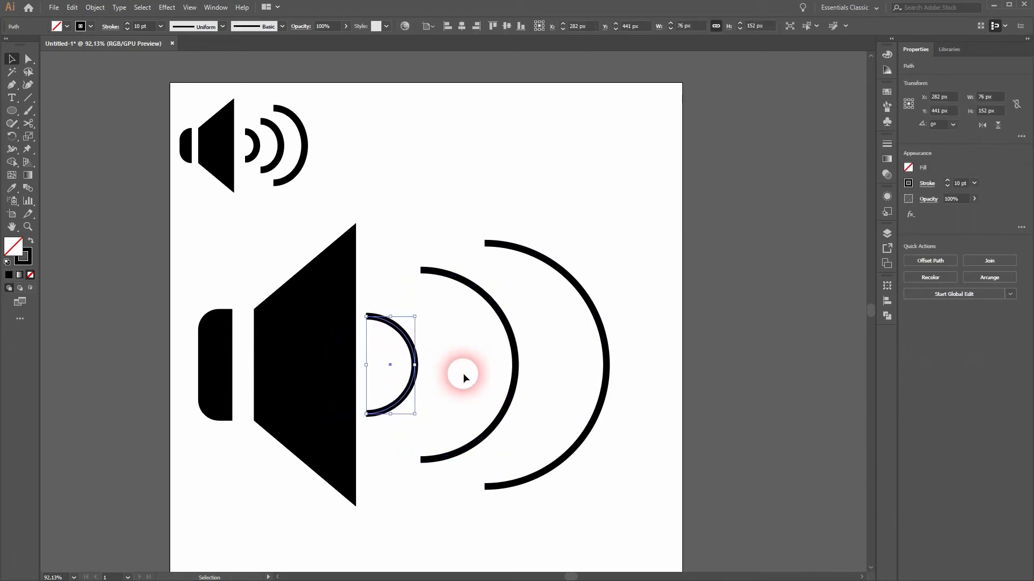
key(Right)
key(Right)
key(Right)
key(Right)
key(Right)
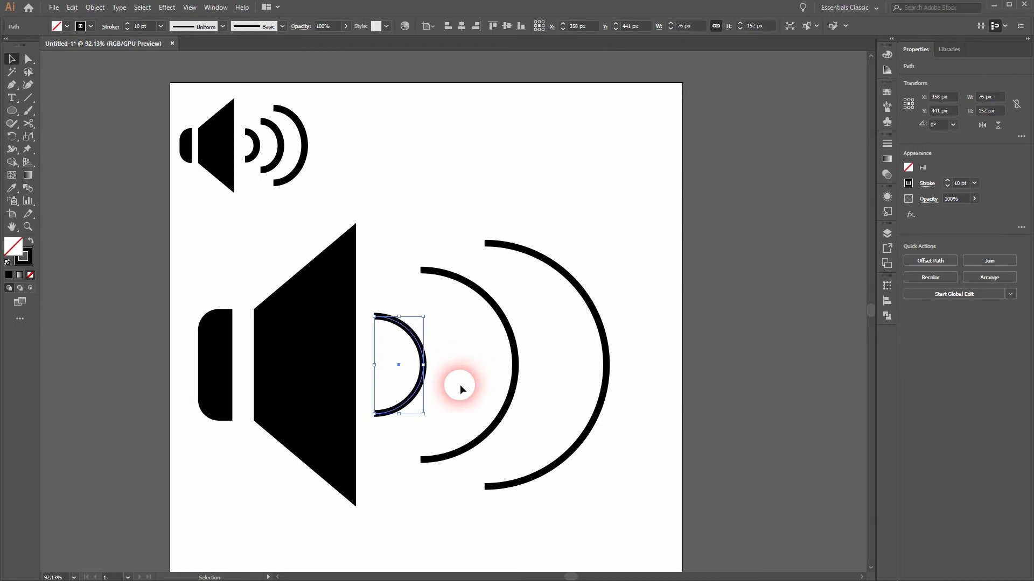
click(424, 506)
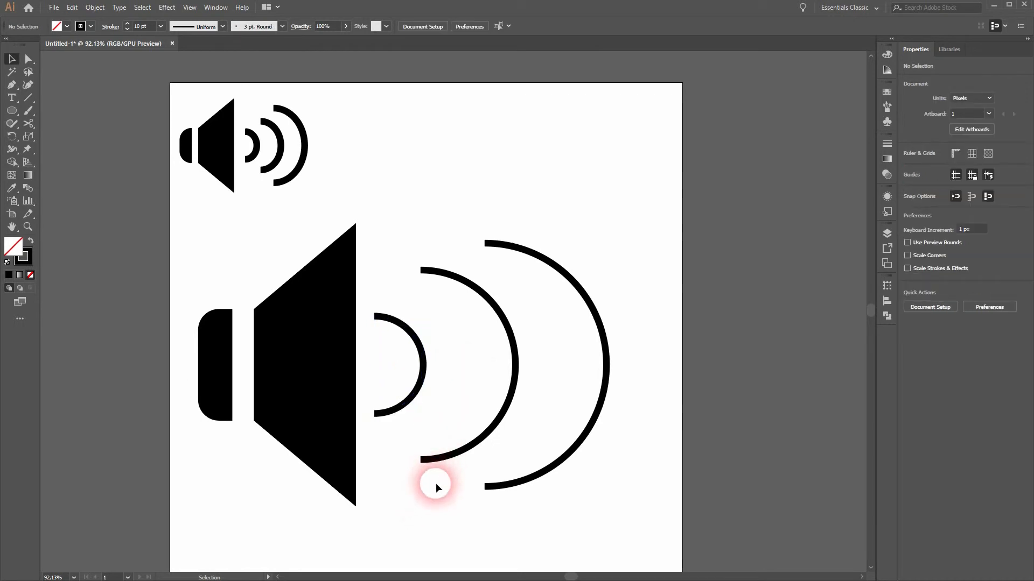
- Fine-tune the smallest arc's spacing between the cone and the middle arc by nudging it right to X 369 px
click(425, 369)
key(Right)
key(Right)
key(Right)
key(Right)
key(Right)
key(Right)
key(Right)
key(Right)
key(Right)
key(Right)
key(Right)
key(Right)
key(Right)
key(Right)
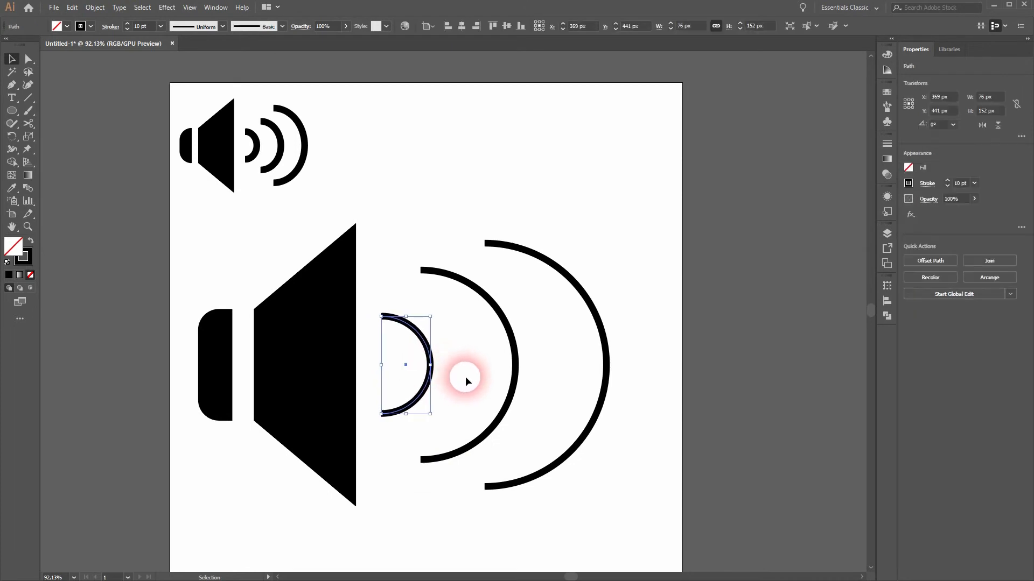
click(474, 375)
click(519, 358)
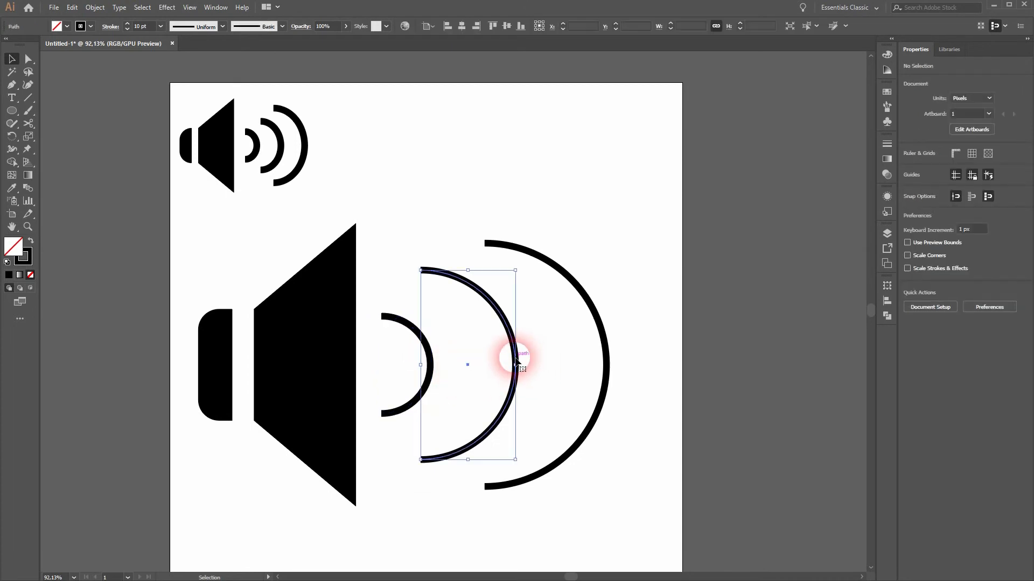
click(549, 403)
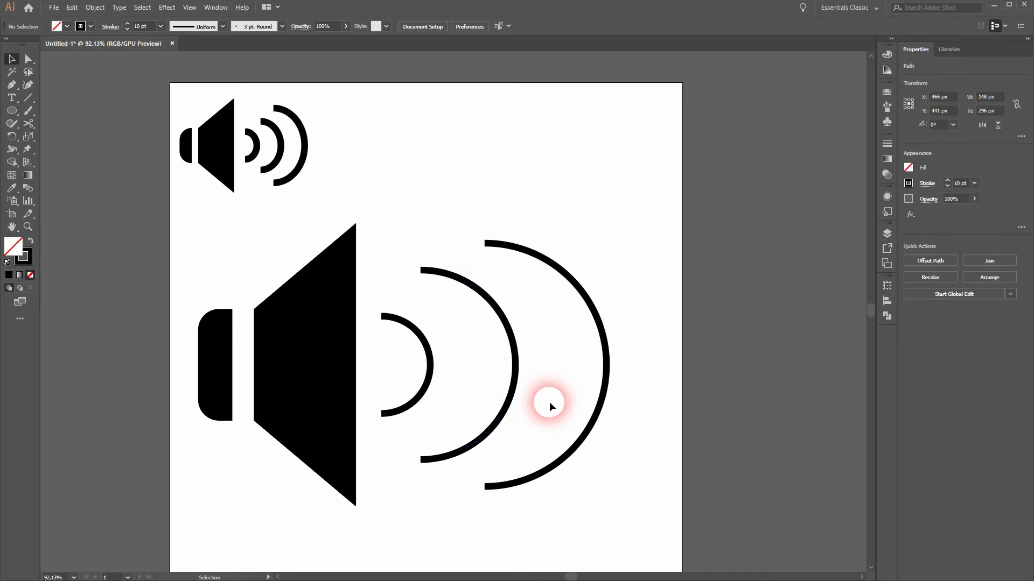
- Increase the stroke weight of all three sound-wave arcs to 15 pt
drag(404, 497, 640, 324)
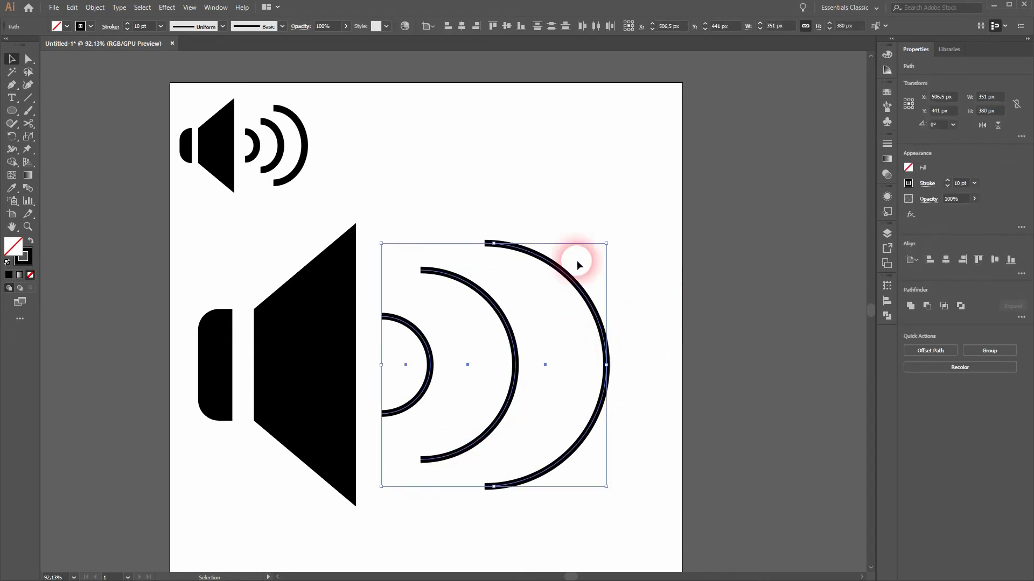
click(127, 25)
click(127, 24)
click(128, 25)
click(127, 24)
click(127, 24)
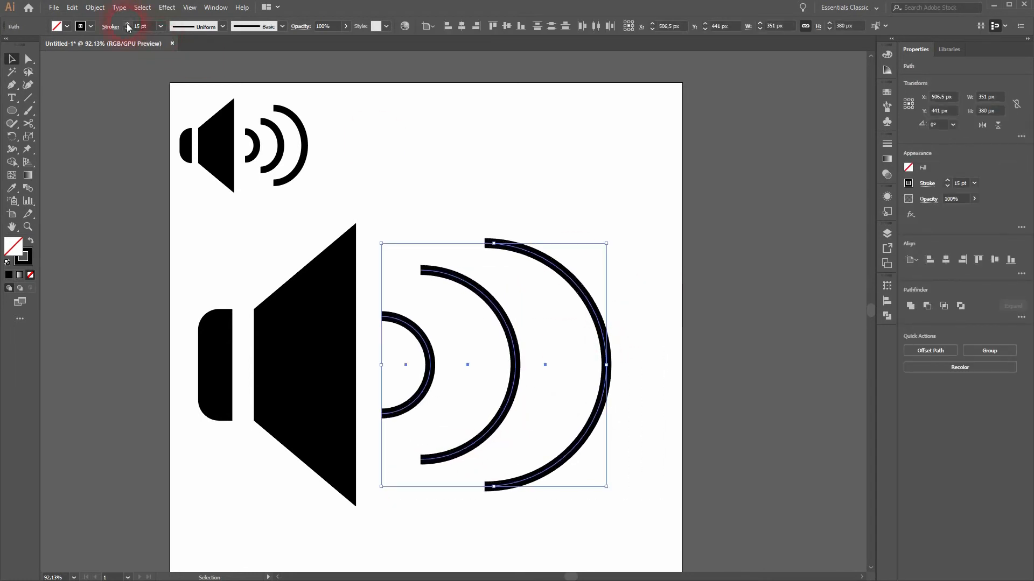
click(201, 267)
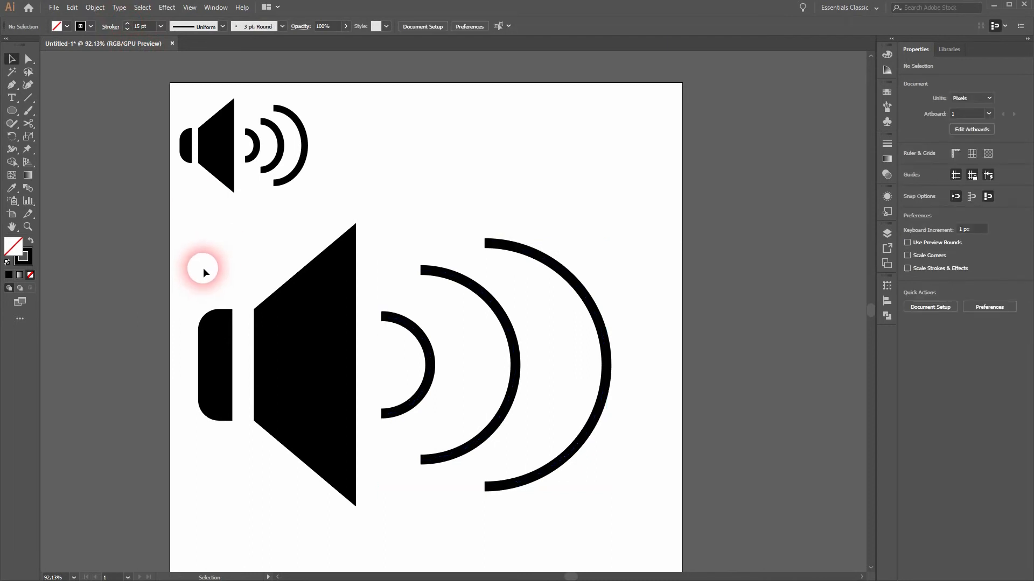
- Thicken the strokes of the three sound-wave arcs further to 20 pt
drag(409, 512, 625, 267)
click(128, 24)
click(128, 24)
click(128, 25)
click(128, 25)
click(128, 24)
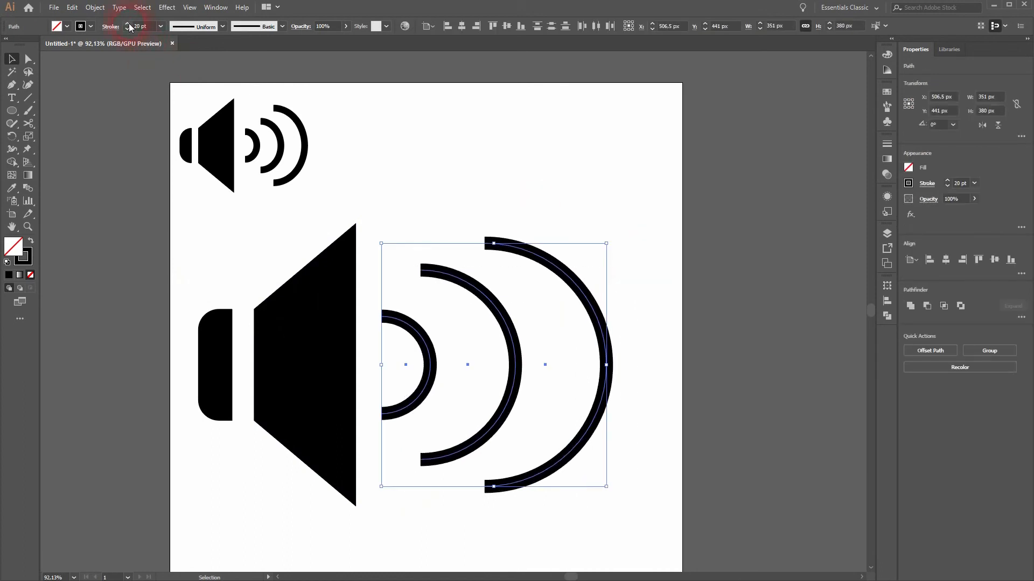
click(225, 250)
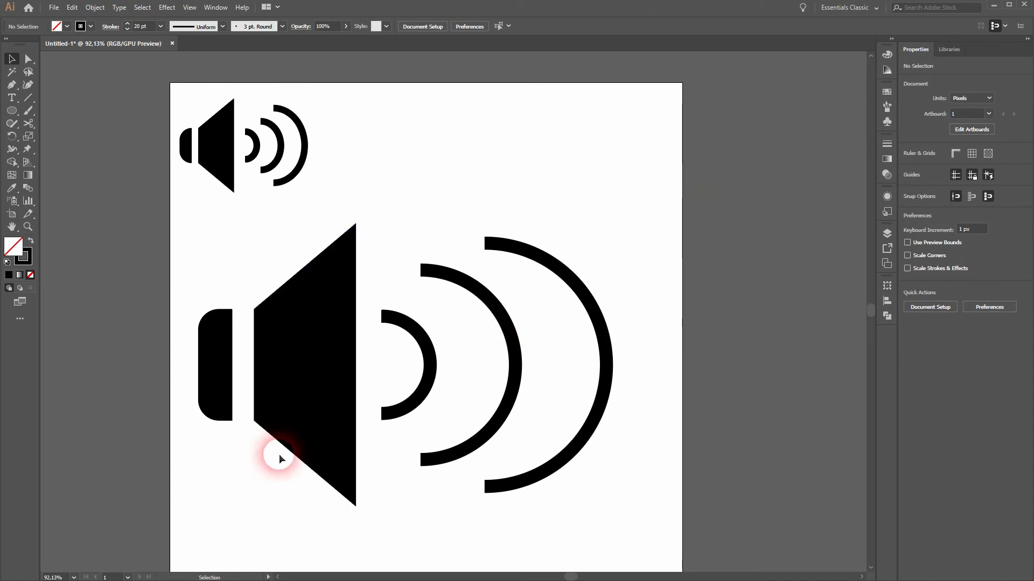
- Scale the whole large speaker icon down proportionally about its center to about 369 × 256 px
drag(214, 499, 530, 289)
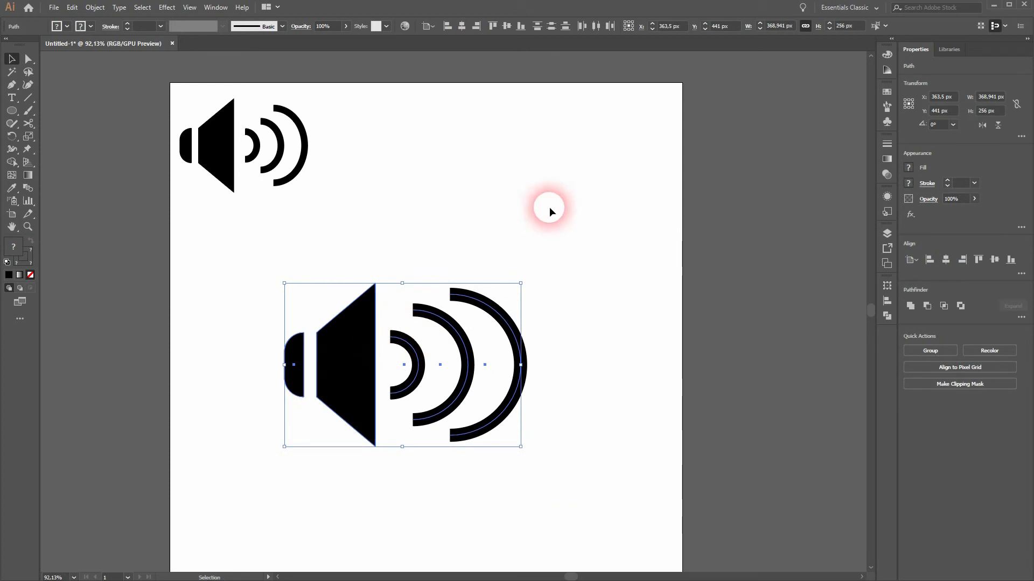
click(549, 208)
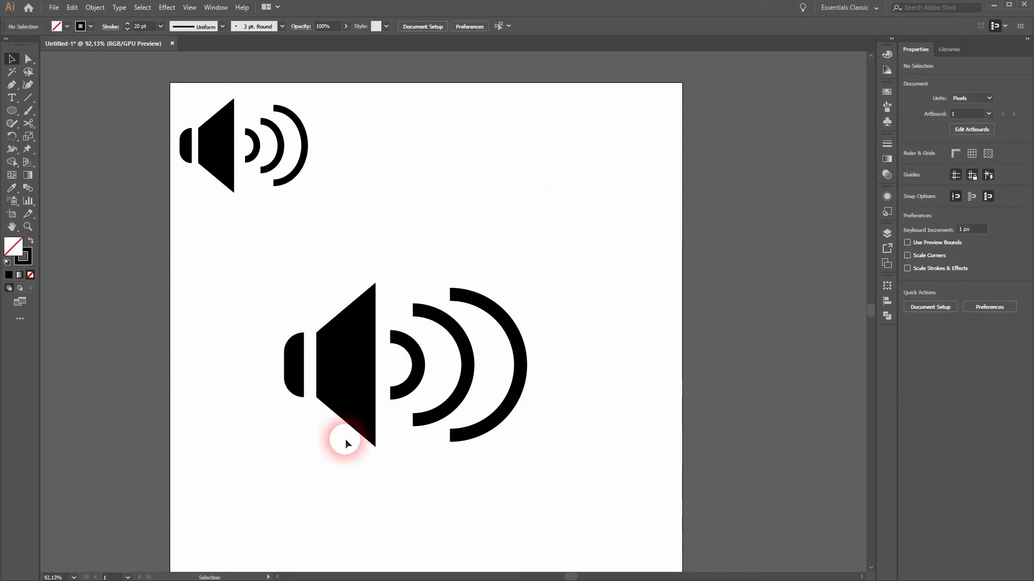
- Reduce the stroke weight of the scaled-down icon's three arcs to 15 pt
mouse_move(405, 457)
mouse_down()
mouse_move(493, 325)
mouse_move(551, 289)
mouse_up()
click(127, 30)
click(127, 30)
click(127, 30)
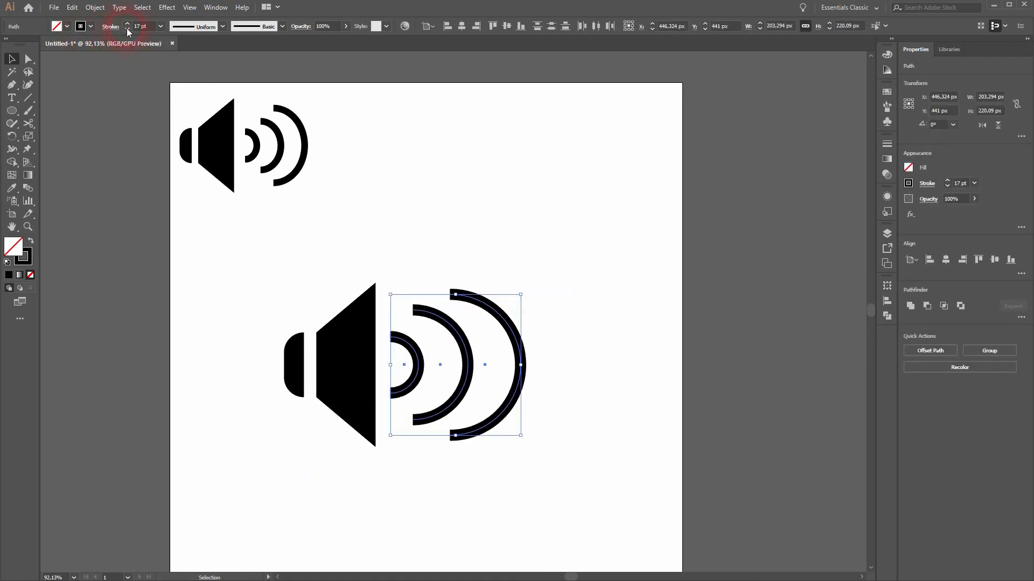
click(127, 28)
click(125, 29)
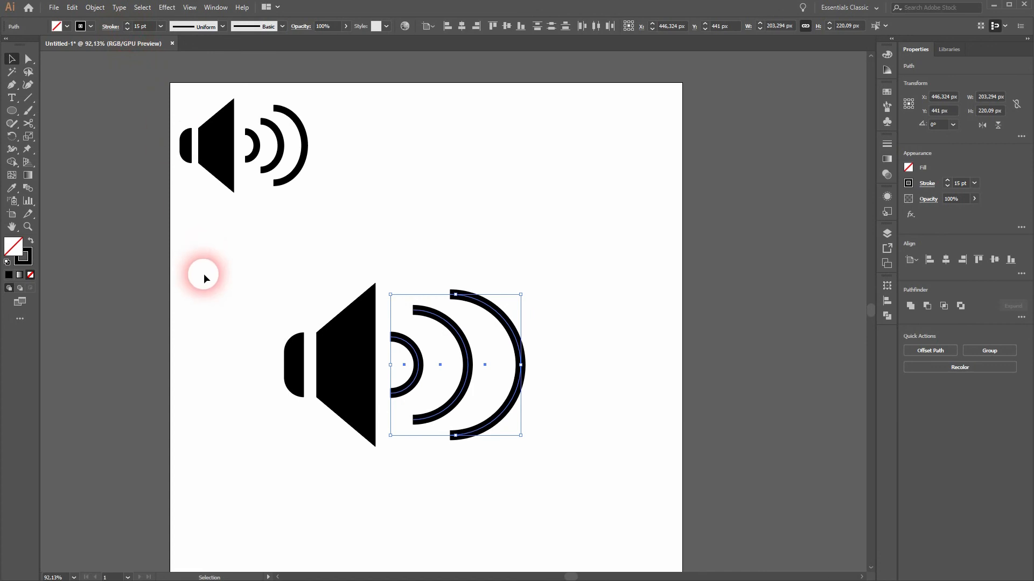
click(205, 279)
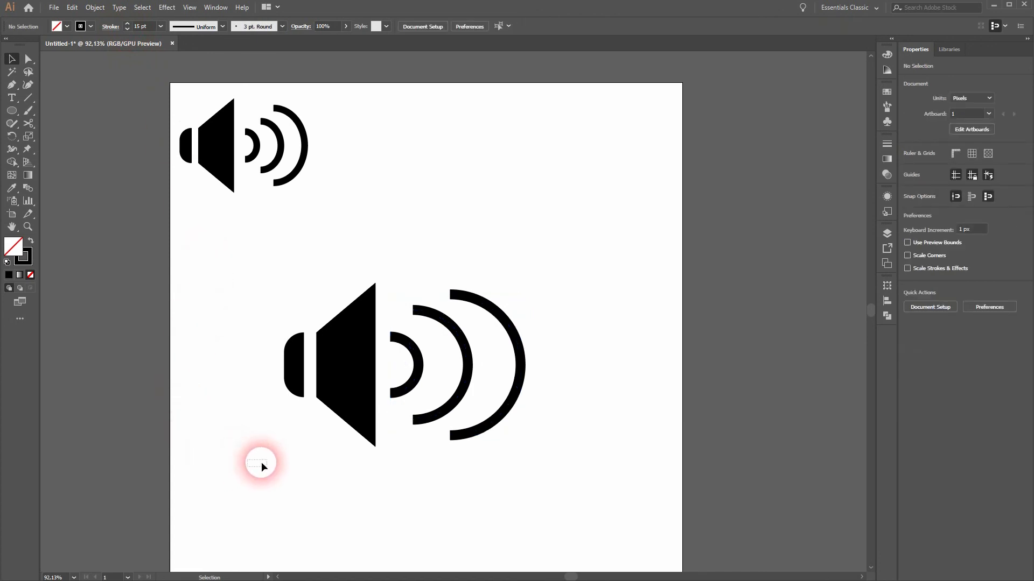
- Group the speaker base, cone and three arcs of the large icon into one object
drag(261, 462, 611, 272)
right_click(340, 370)
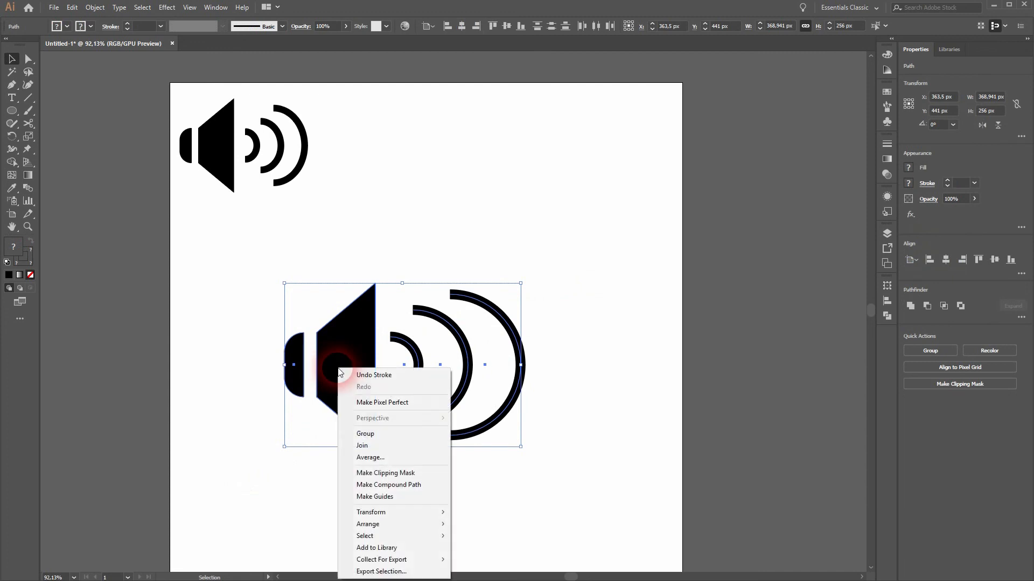
click(401, 429)
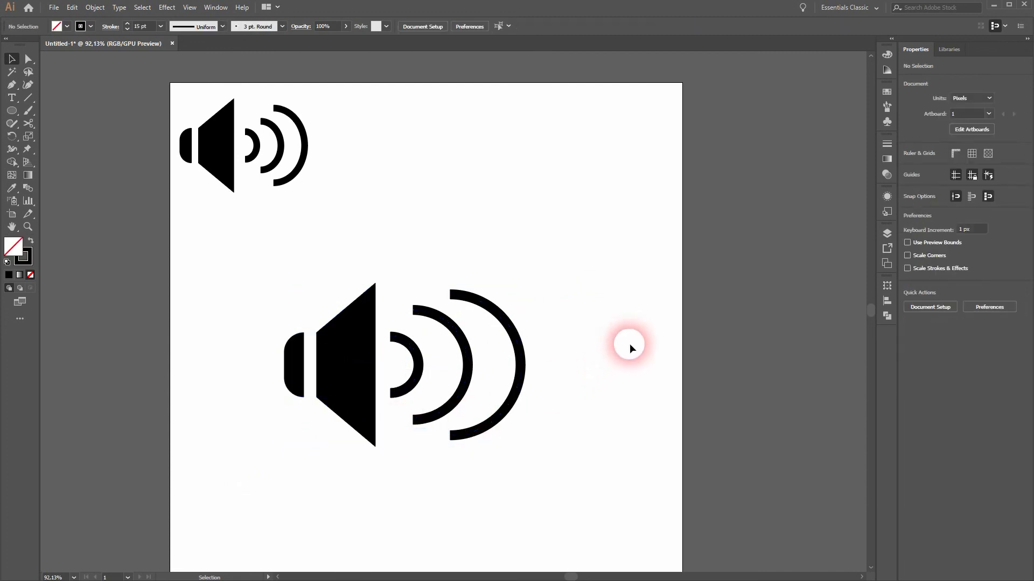